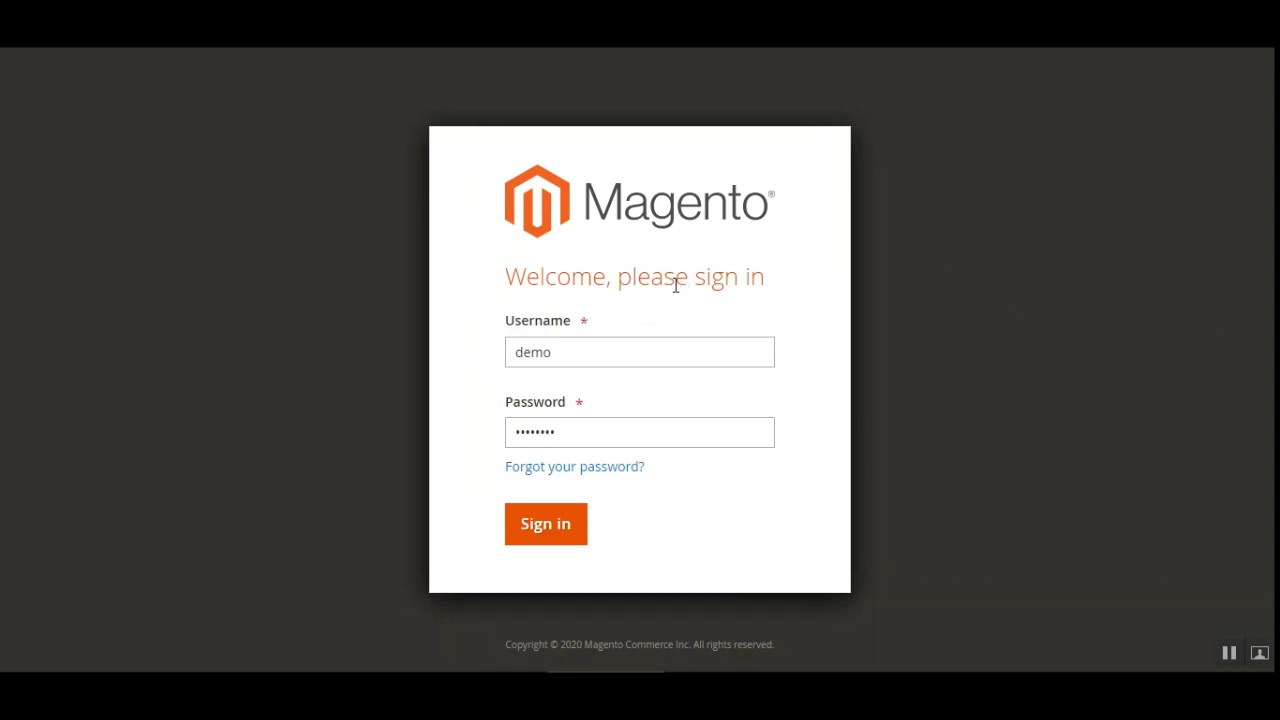
Step: Sign in to the admin with the prefilled credentials and dismiss the incoming message
left_click(545, 532)
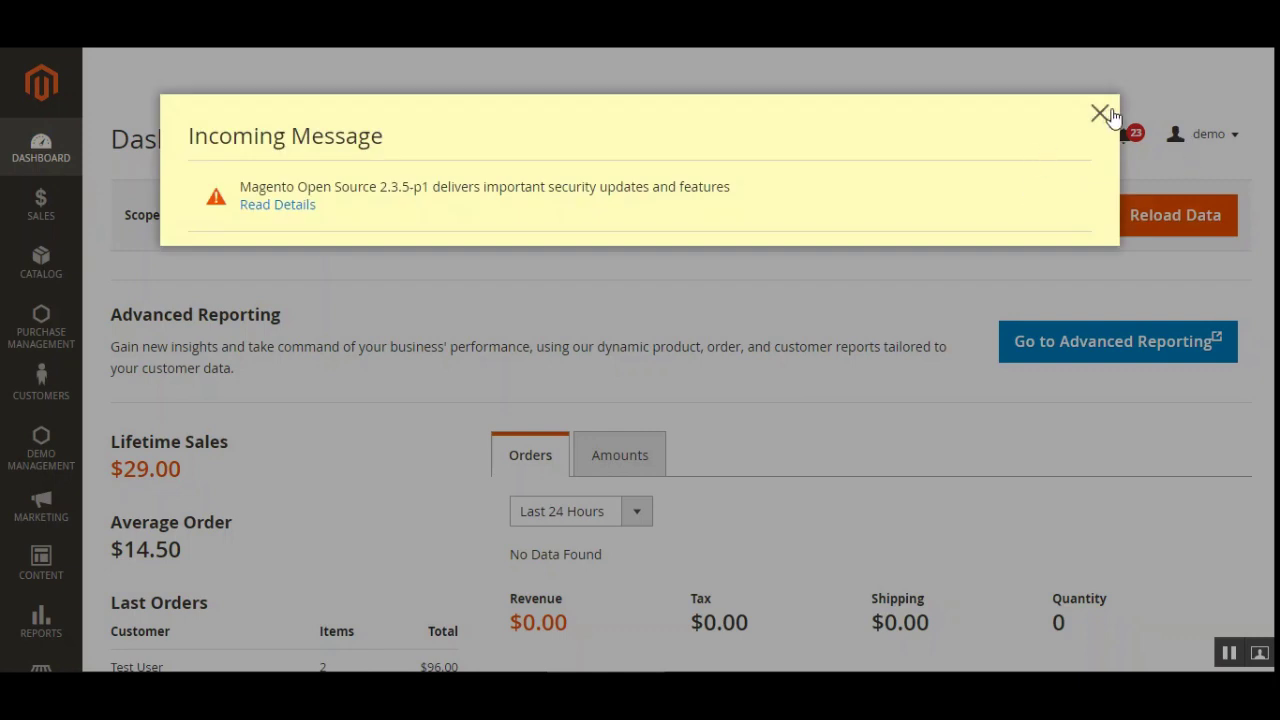
left_click(1100, 114)
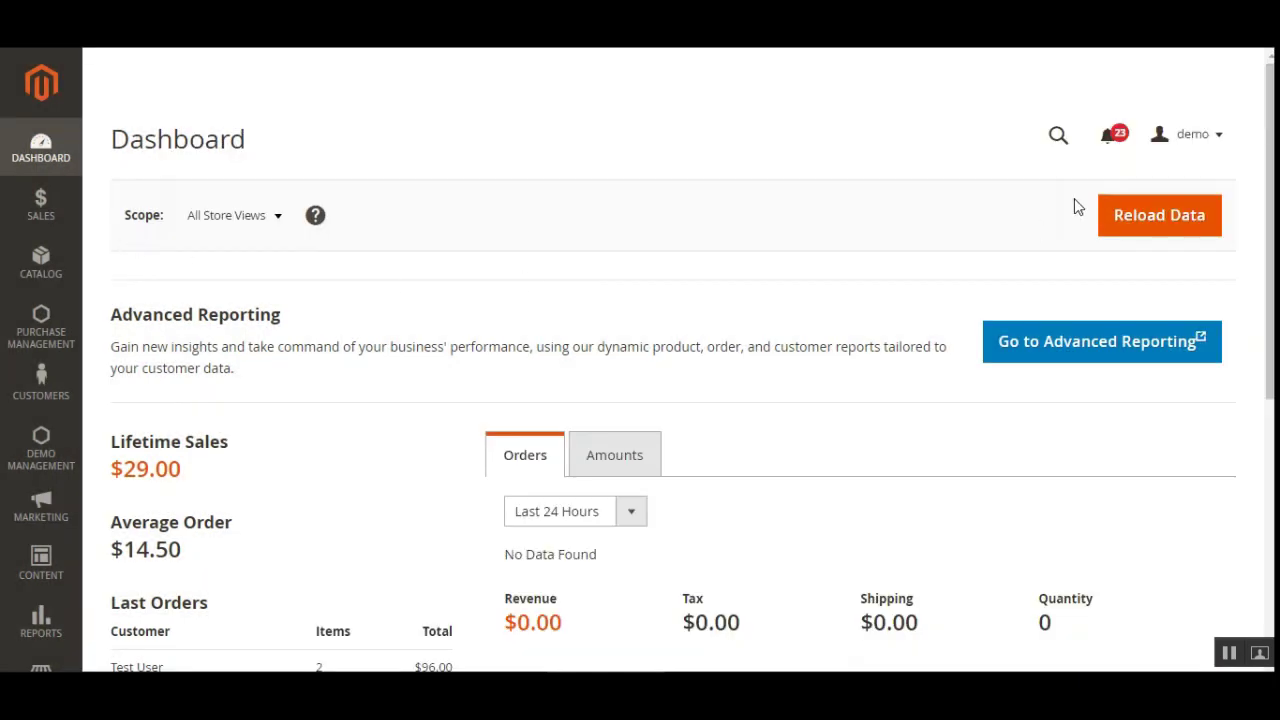
Step: Open the Barcode Inventory Management settings in the store configuration
scroll(880, 160, "down", 1)
scroll(780, 130, "up", 1)
scroll(150, 560, "down", 4)
left_click(46, 592)
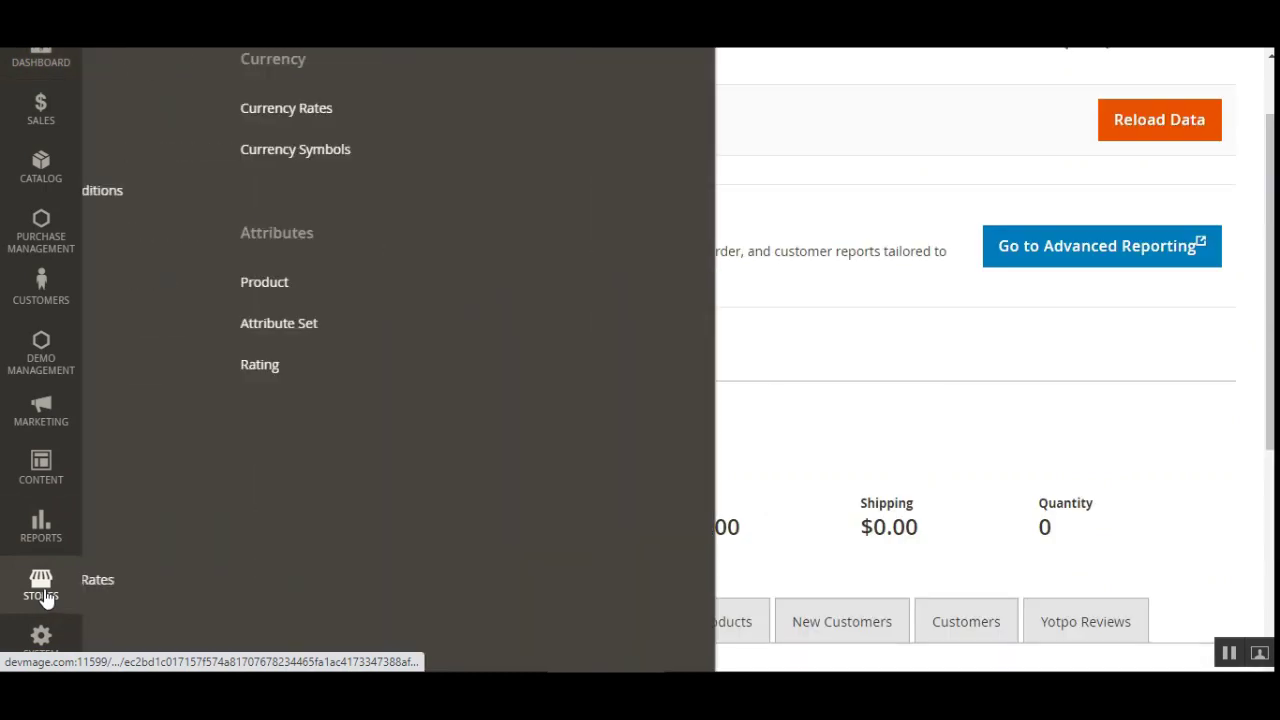
left_click(151, 243)
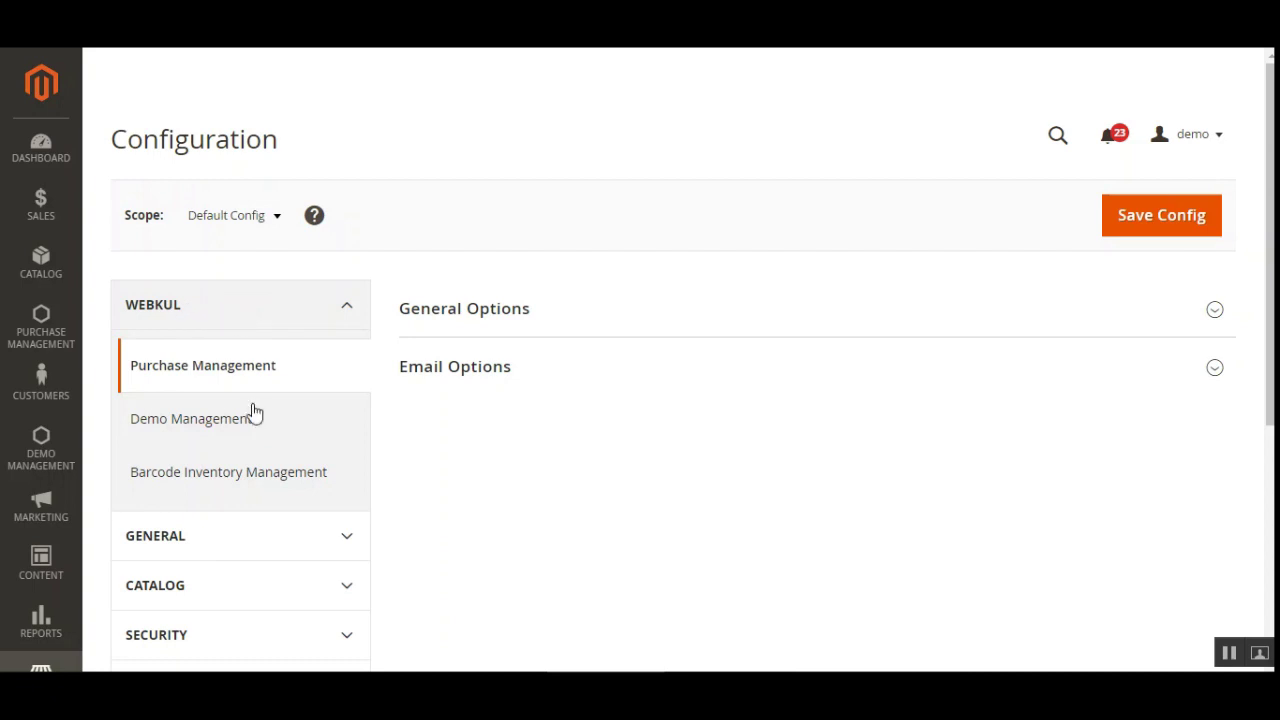
left_click(224, 490)
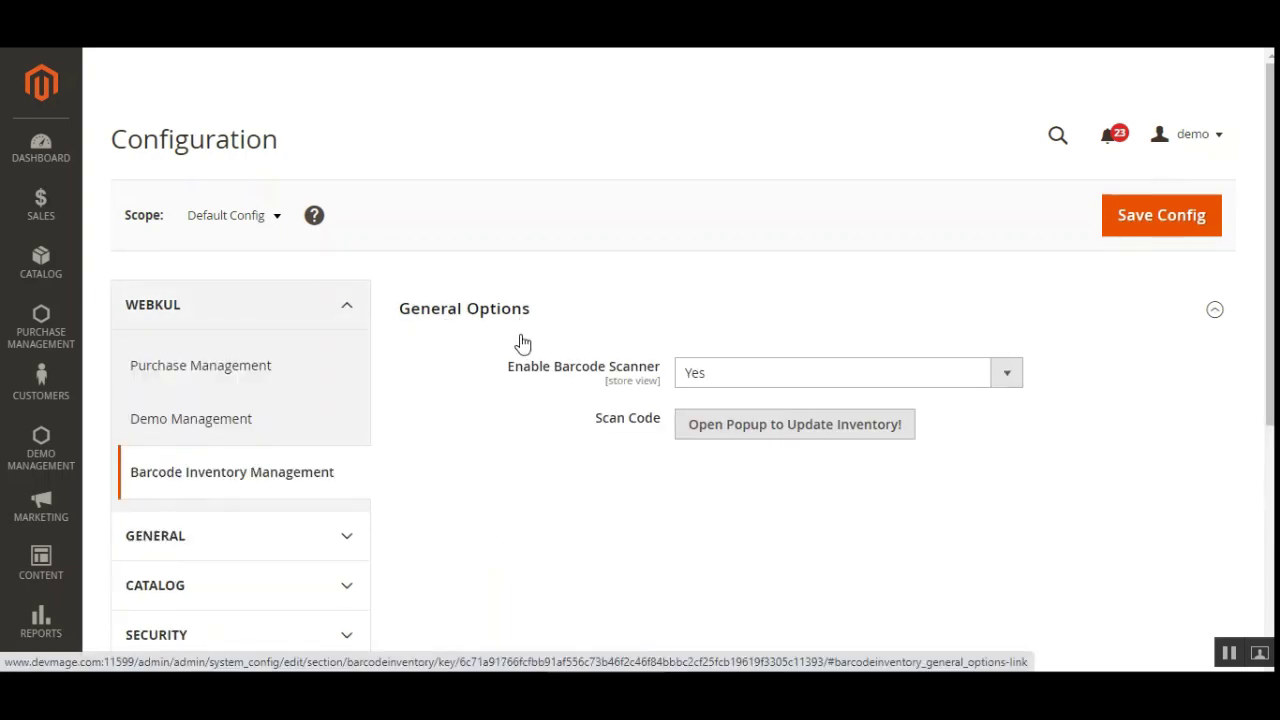
Step: Set Enable Barcode Scanner to Yes in the General Options and save the configuration
scroll(1251, 323, "down", 1)
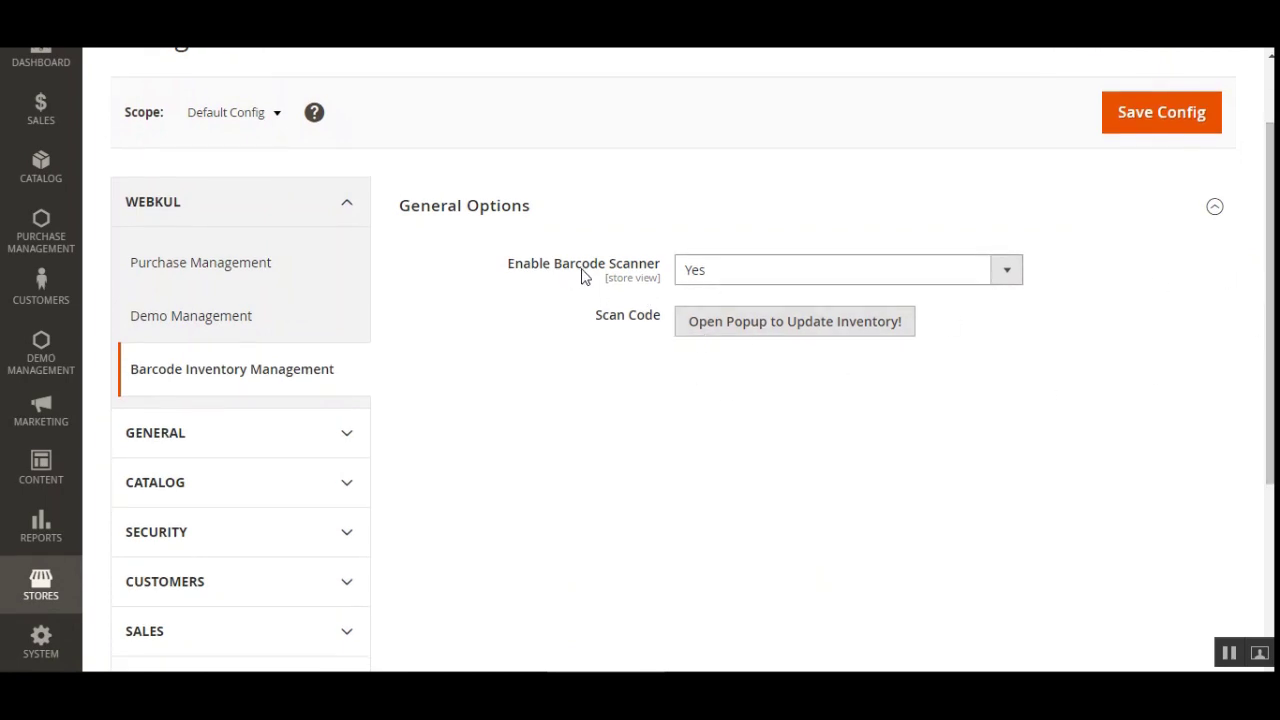
left_click(755, 279)
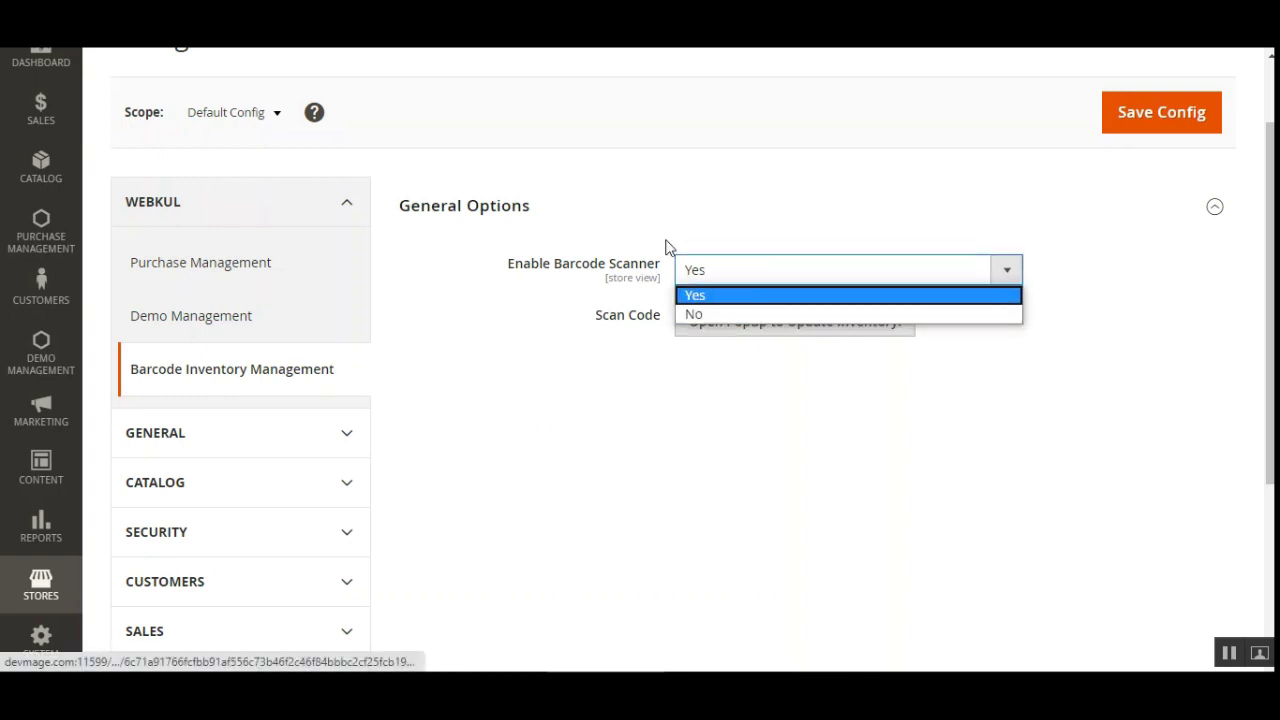
left_click(557, 274)
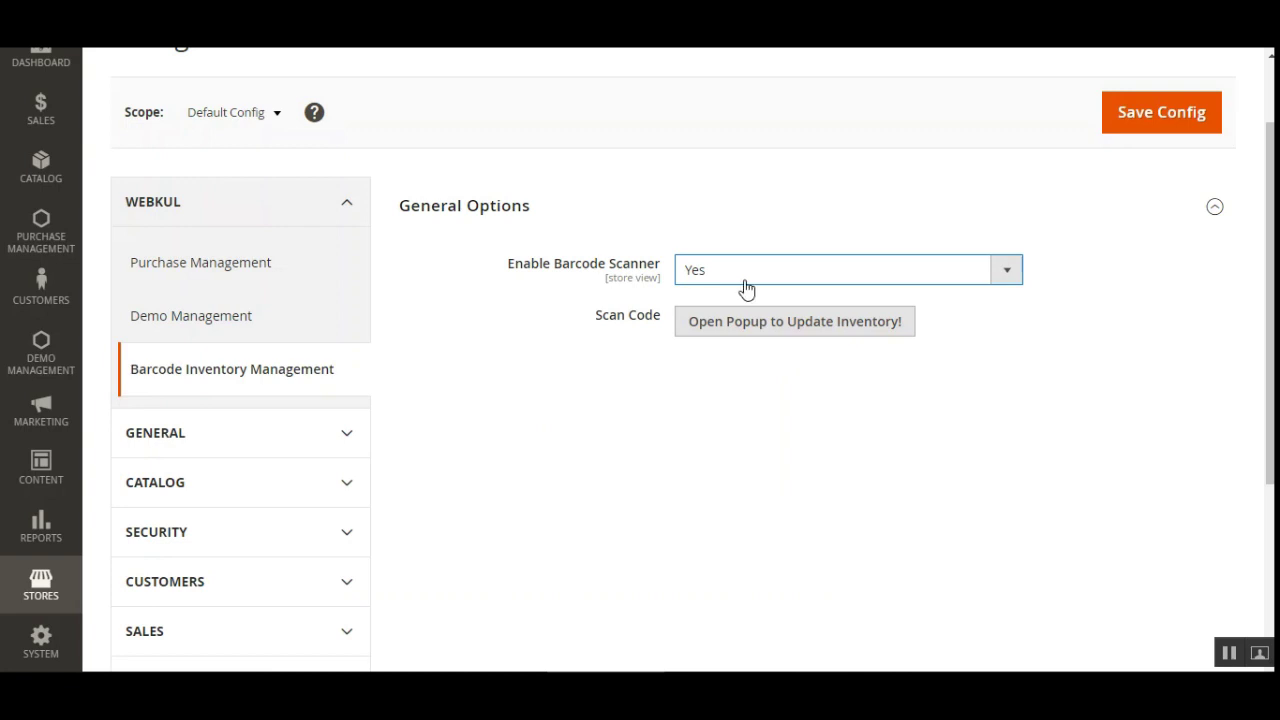
left_click(1147, 125)
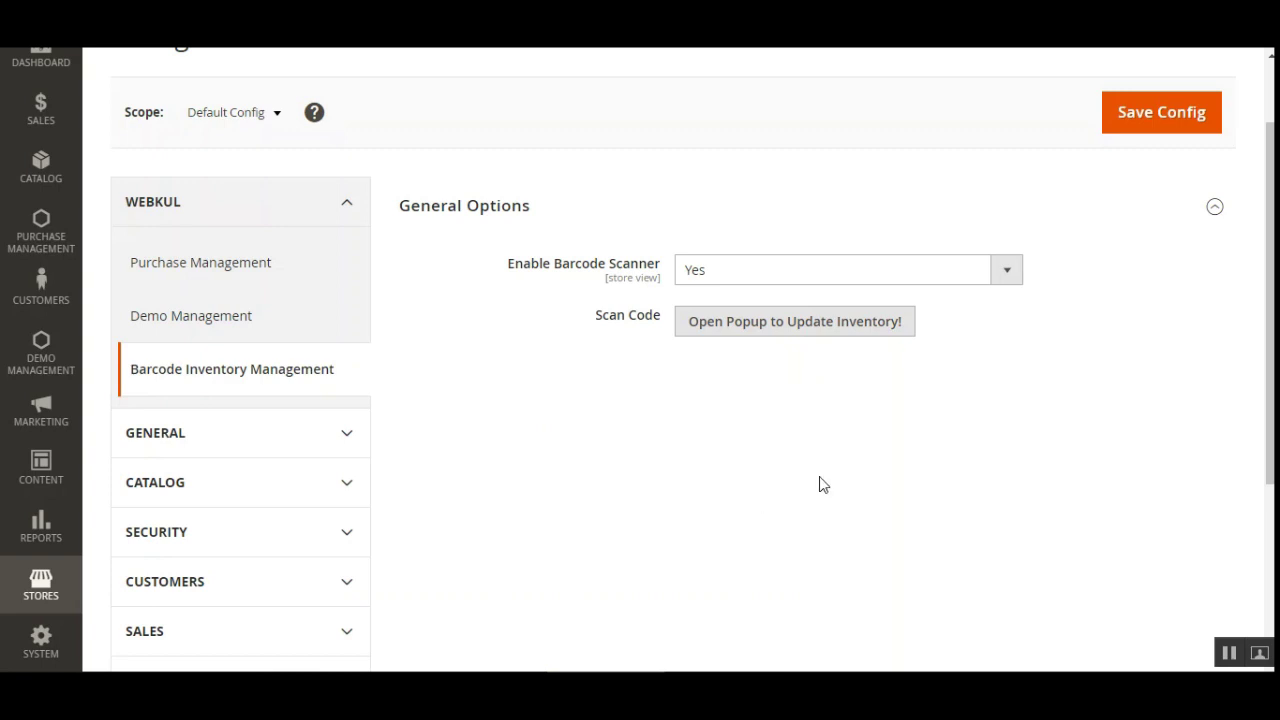
Step: Open the Ready To Receive shipment from the Incoming Shipments list of Purchase Management
scroll(1270, 300, "up", 2)
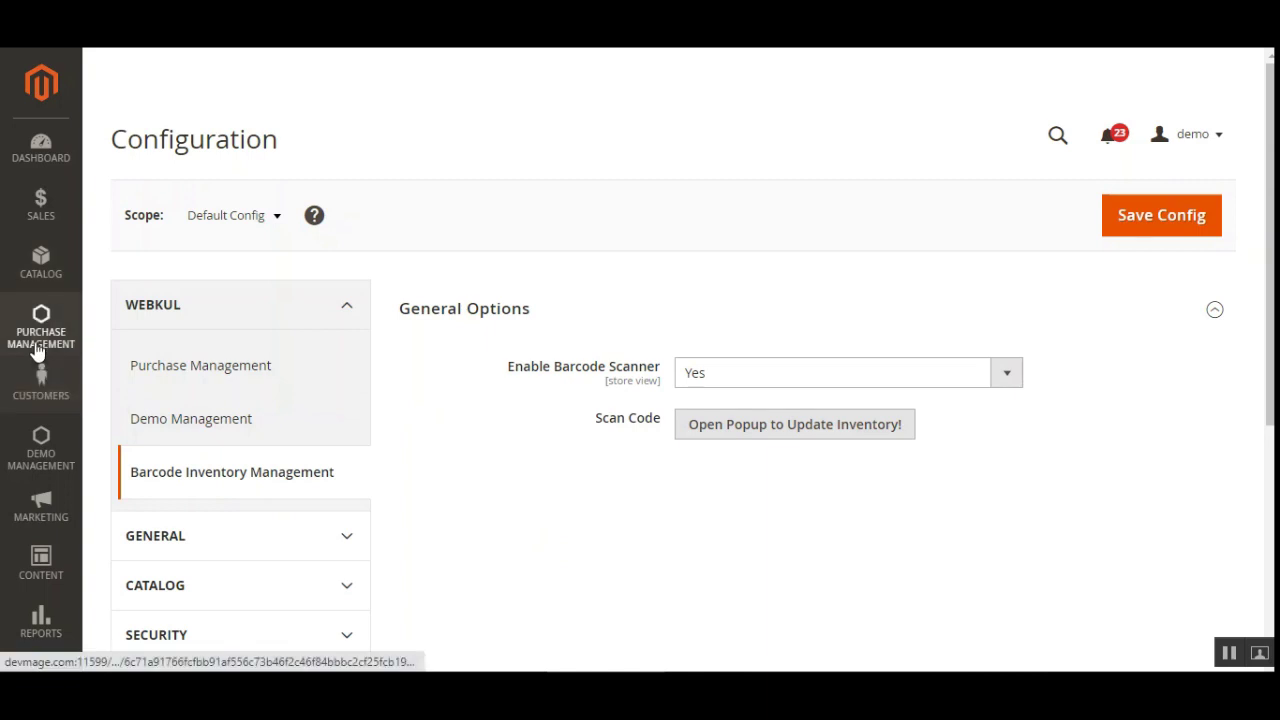
left_click(60, 325)
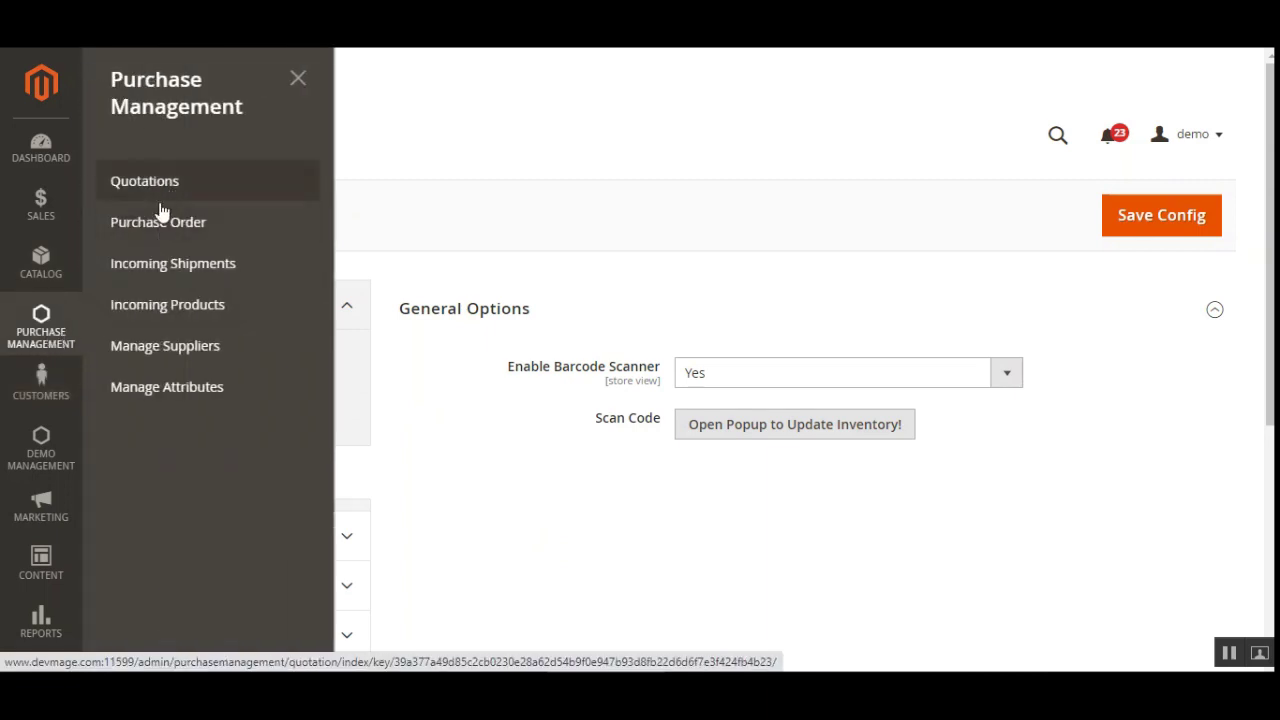
left_click(524, 572)
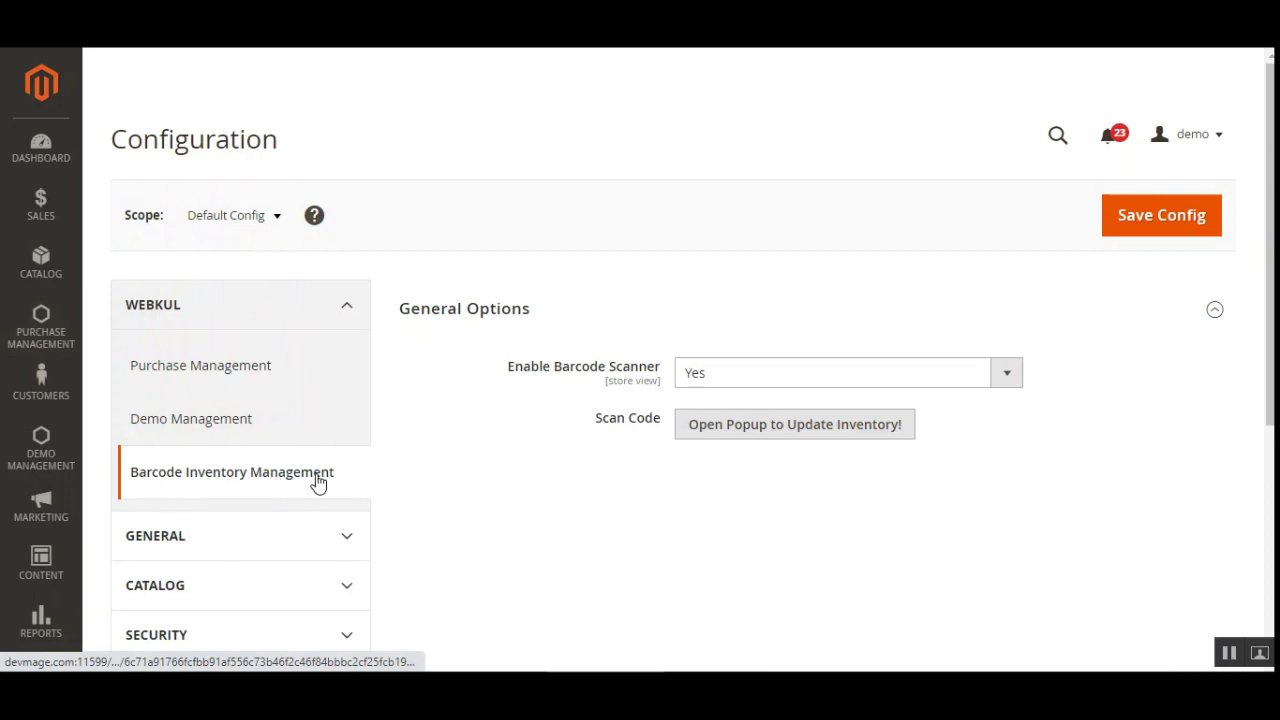
left_click(45, 330)
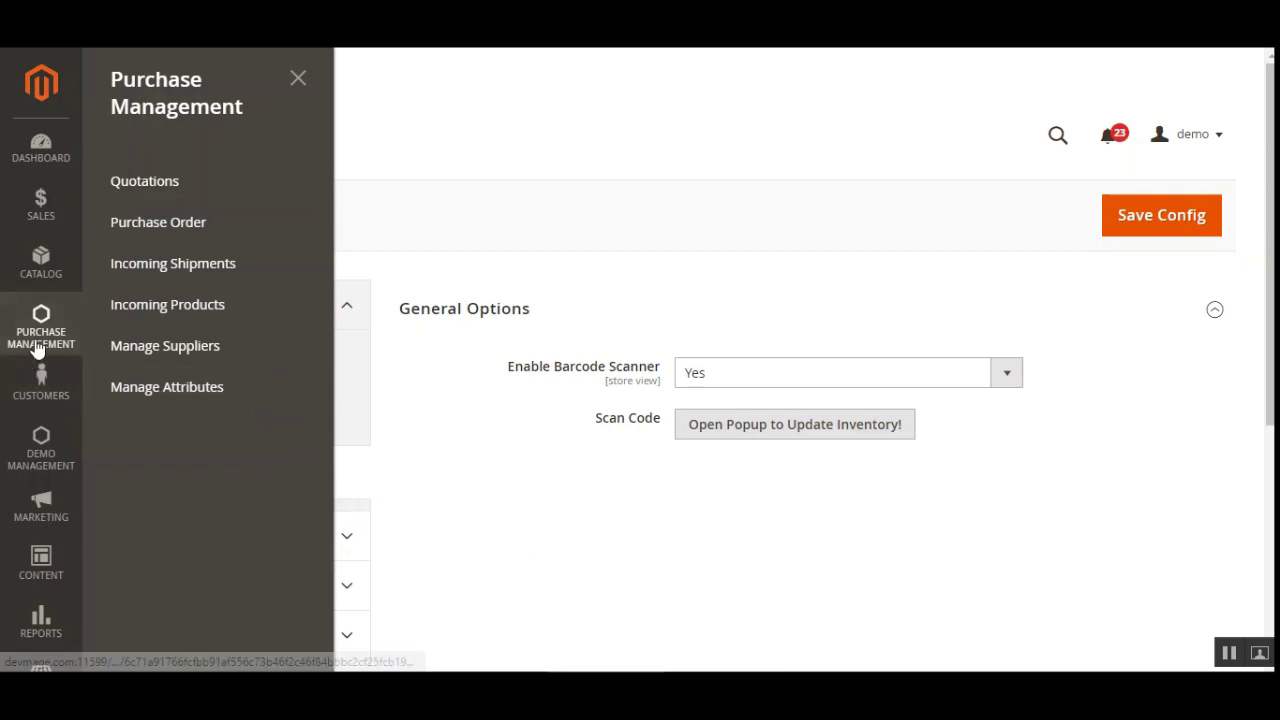
left_click(226, 268)
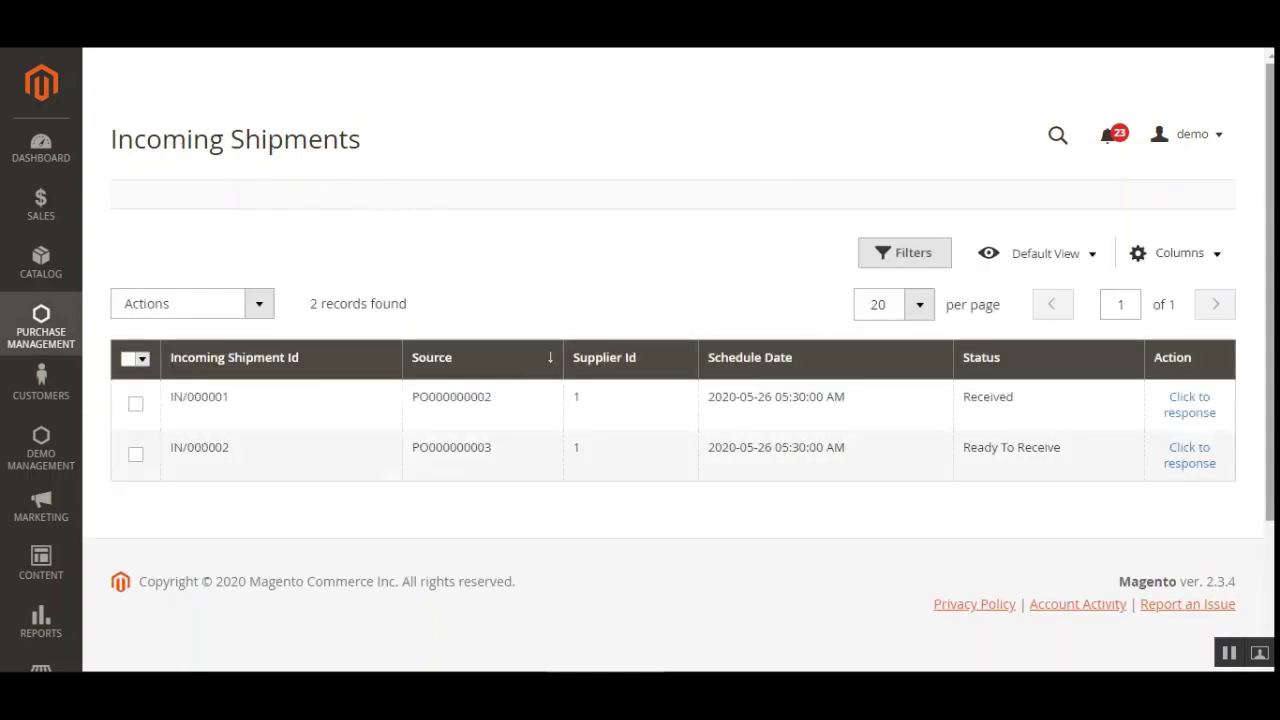
scroll(900, 300, "down", 1)
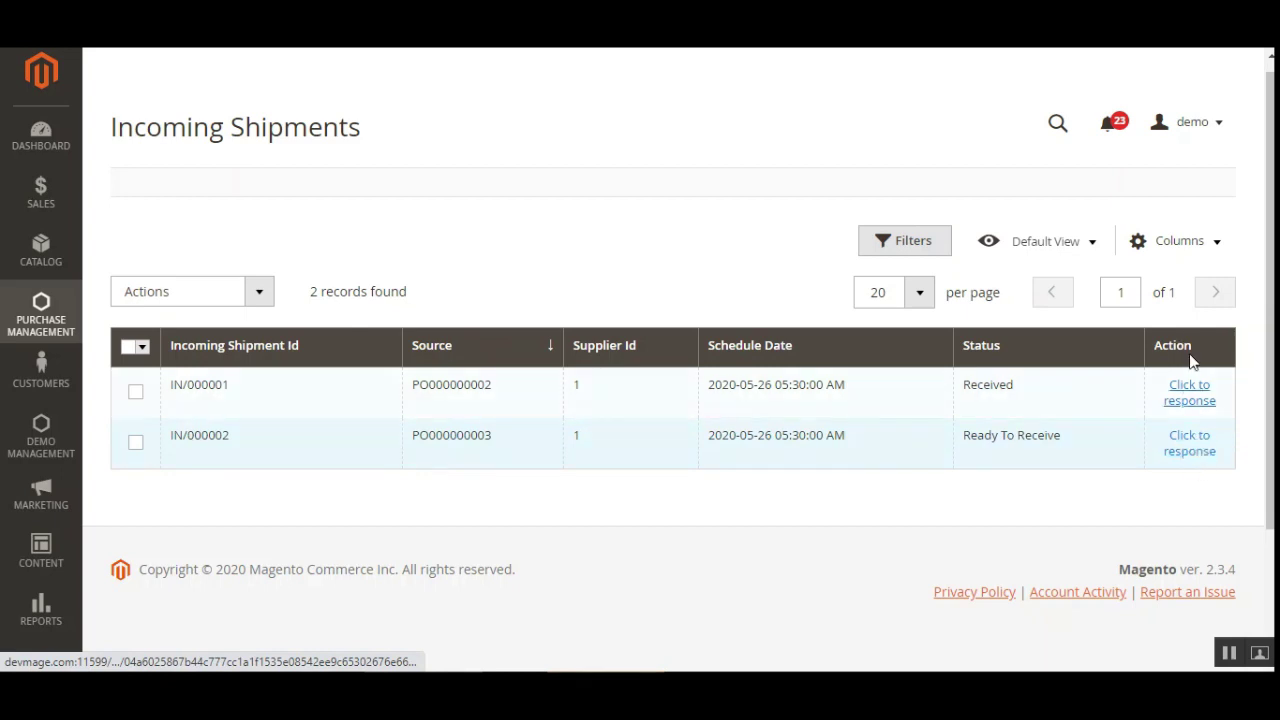
left_click(1199, 456)
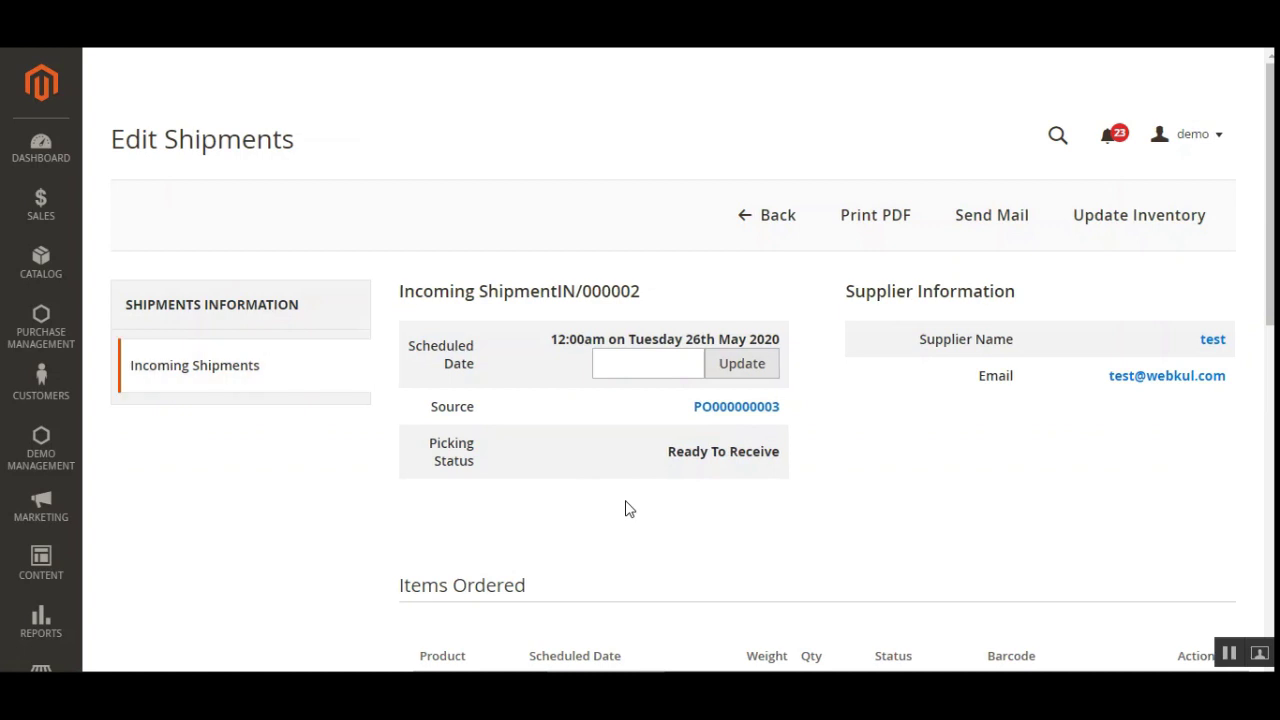
Step: Examine the shipment's ordered items, their barcode and the available inventory update actions
scroll(629, 509, "down", 3)
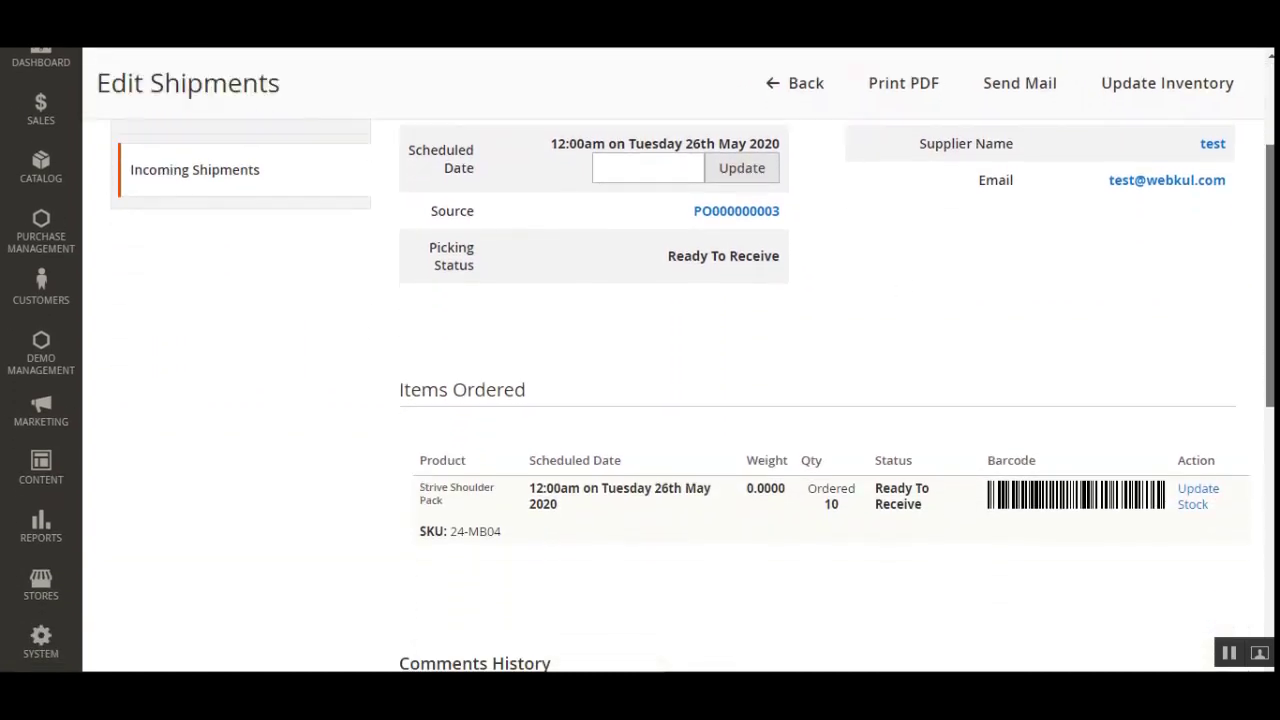
scroll(640, 400, "down", 3)
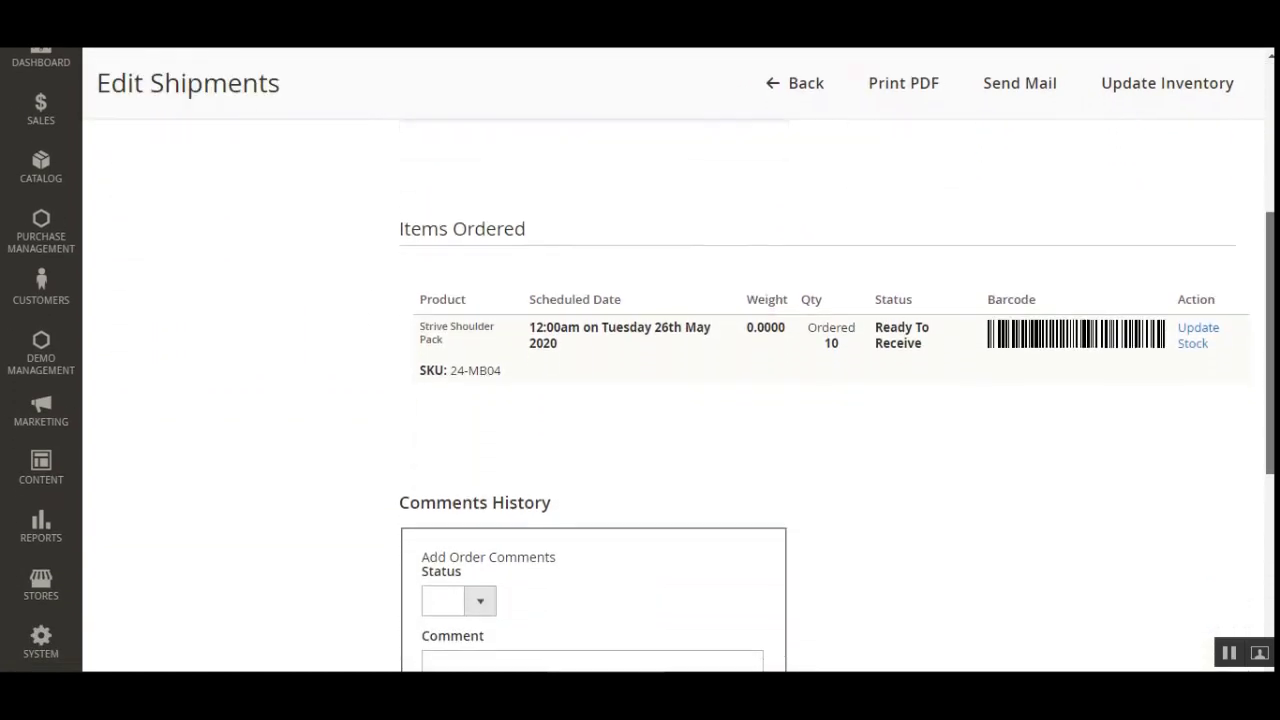
scroll(640, 400, "up", 5)
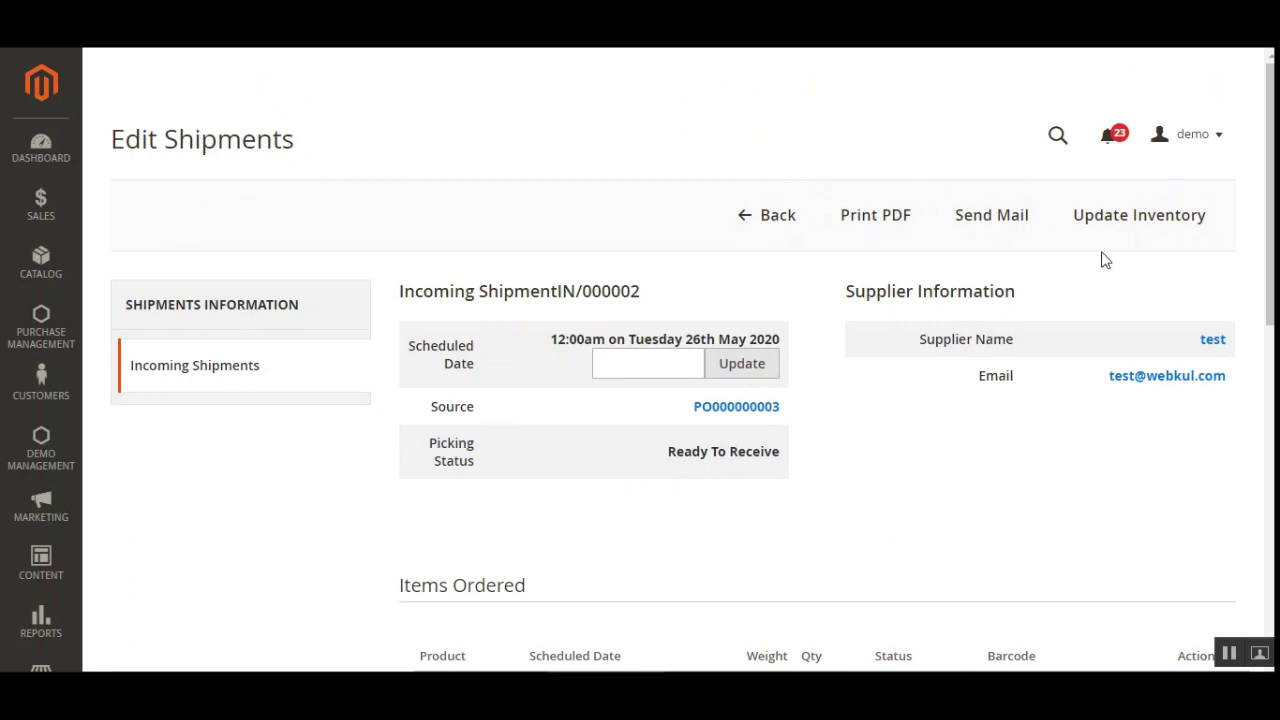
scroll(1232, 249, "down", 2)
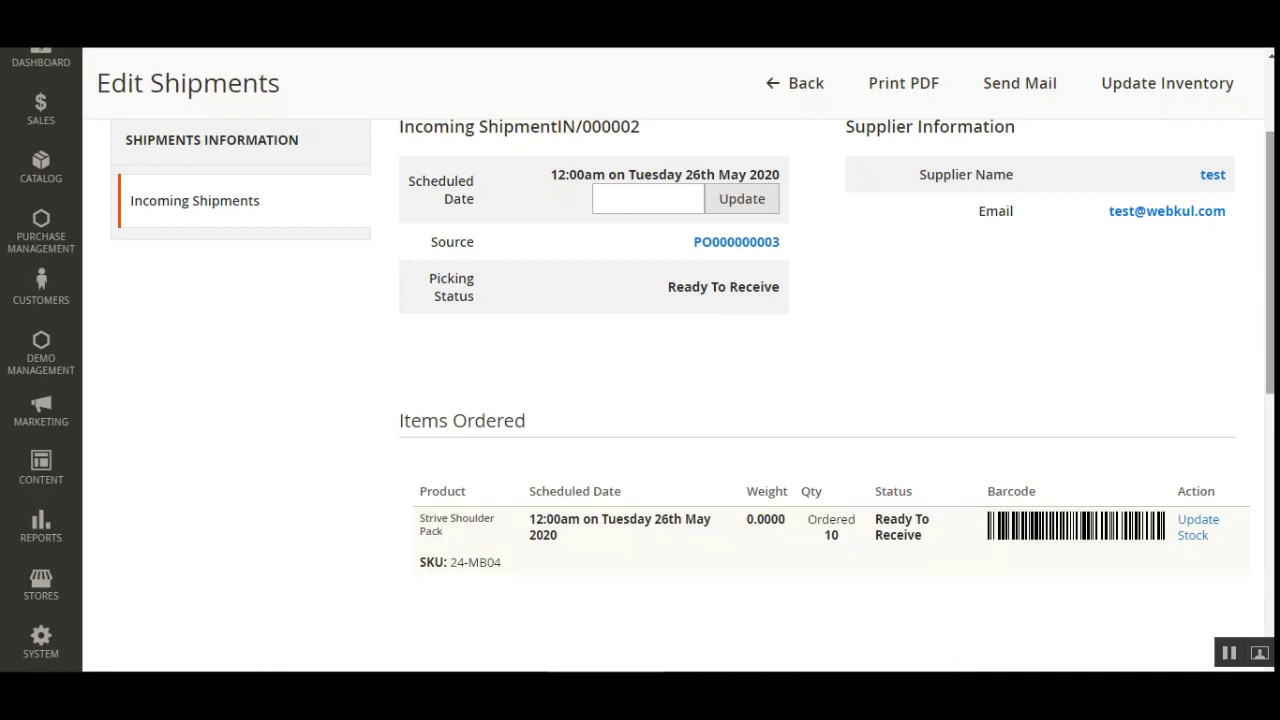
scroll(1268, 260, "up", 1)
scroll(1268, 260, "up", 1)
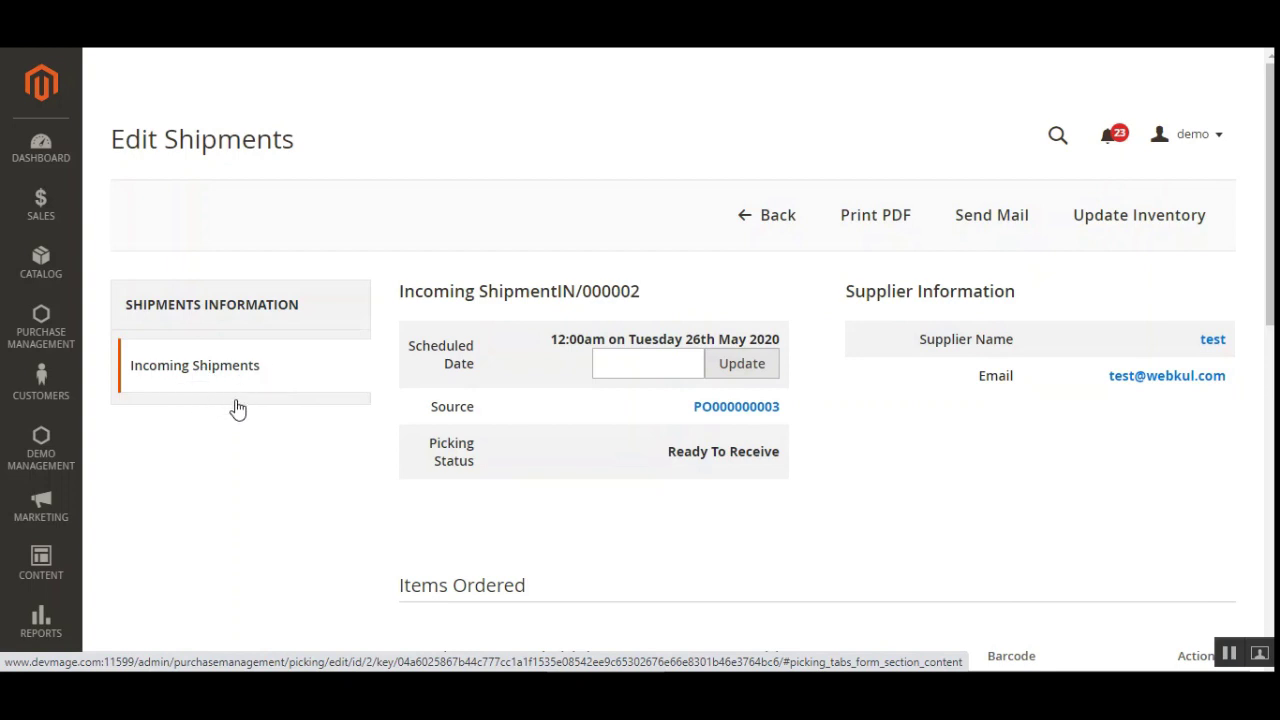
Step: Open the Received shipment from the Incoming Shipments list and examine the barcodes of its ordered items
left_click(41, 338)
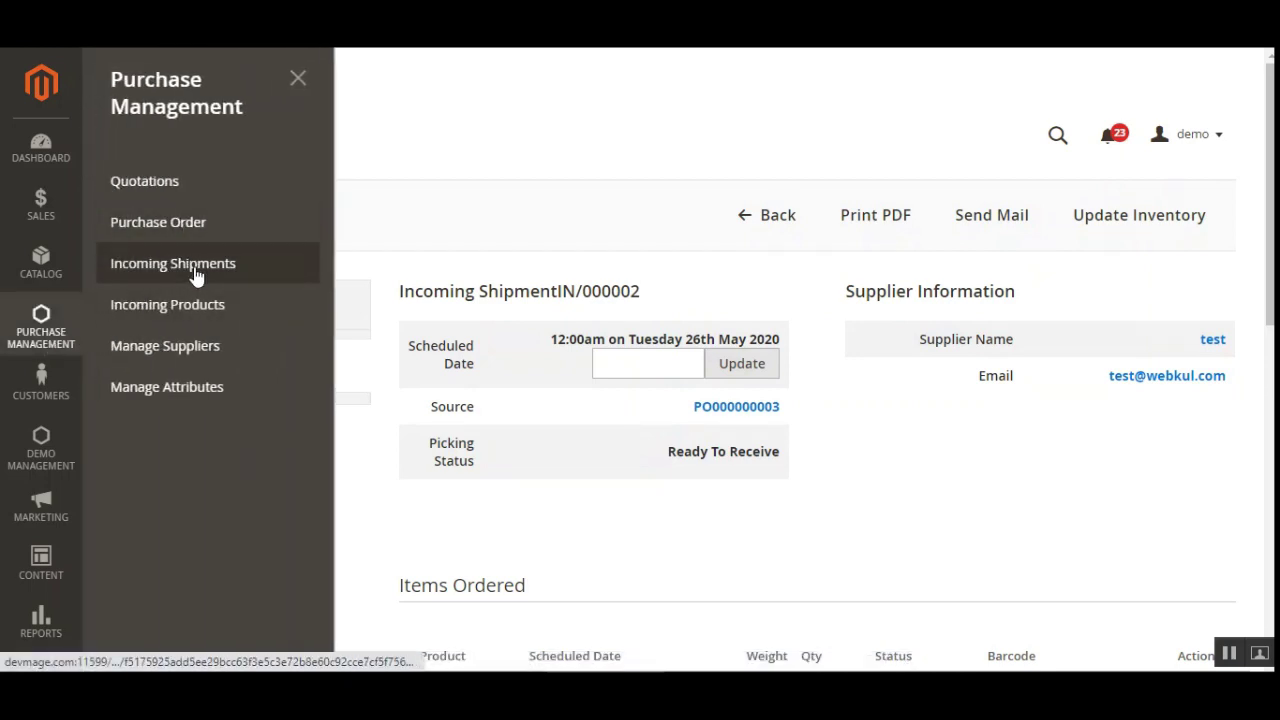
left_click(226, 305)
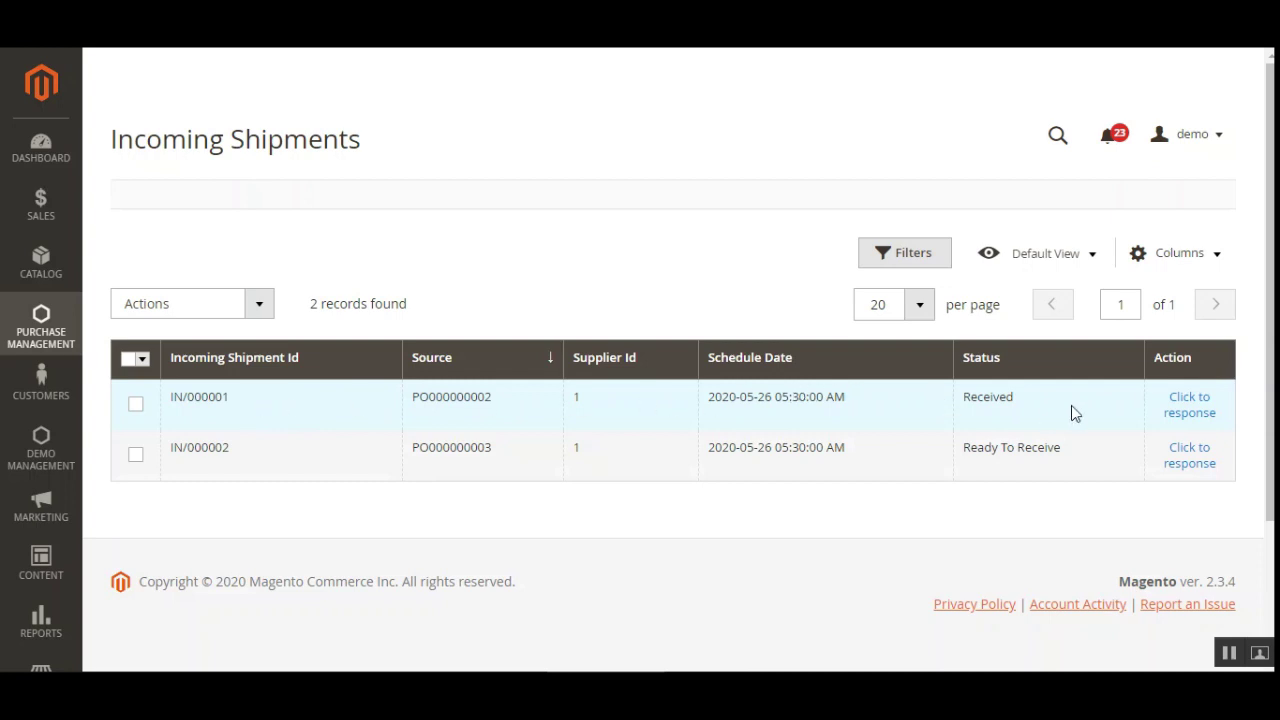
left_click(1185, 410)
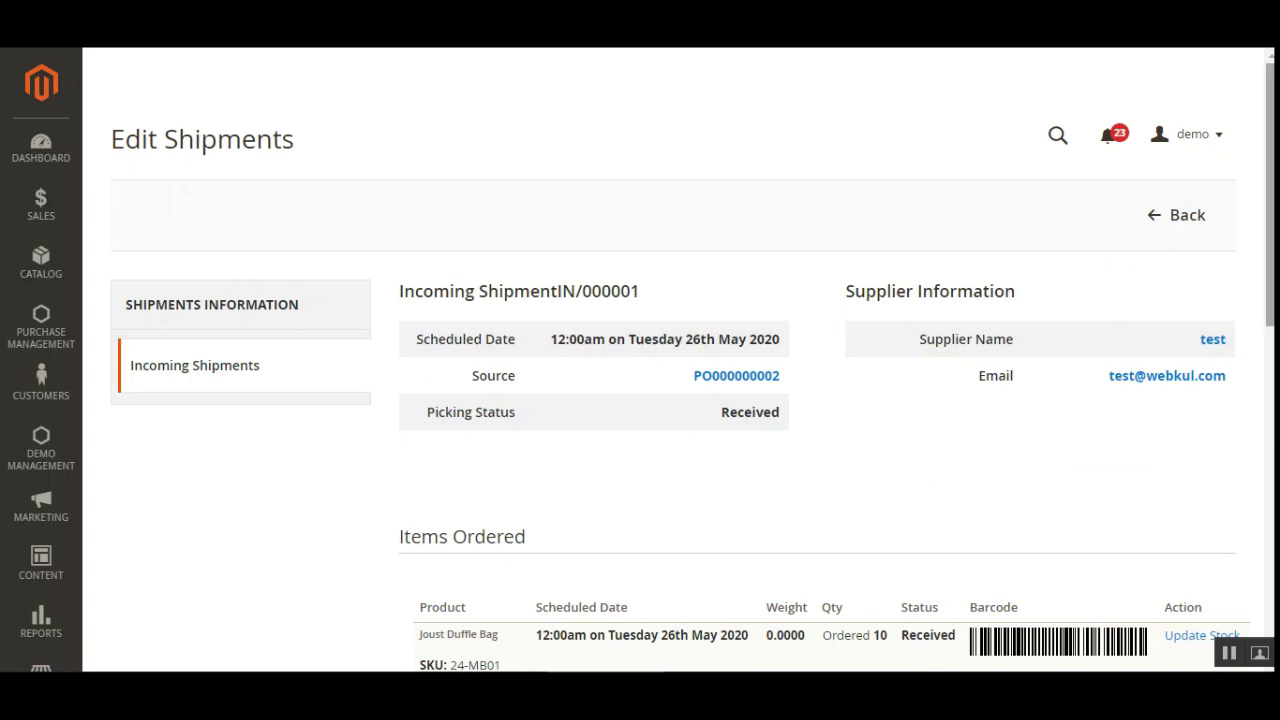
scroll(837, 417, "down", 2)
scroll(640, 360, "down", 1)
scroll(640, 360, "up", 2)
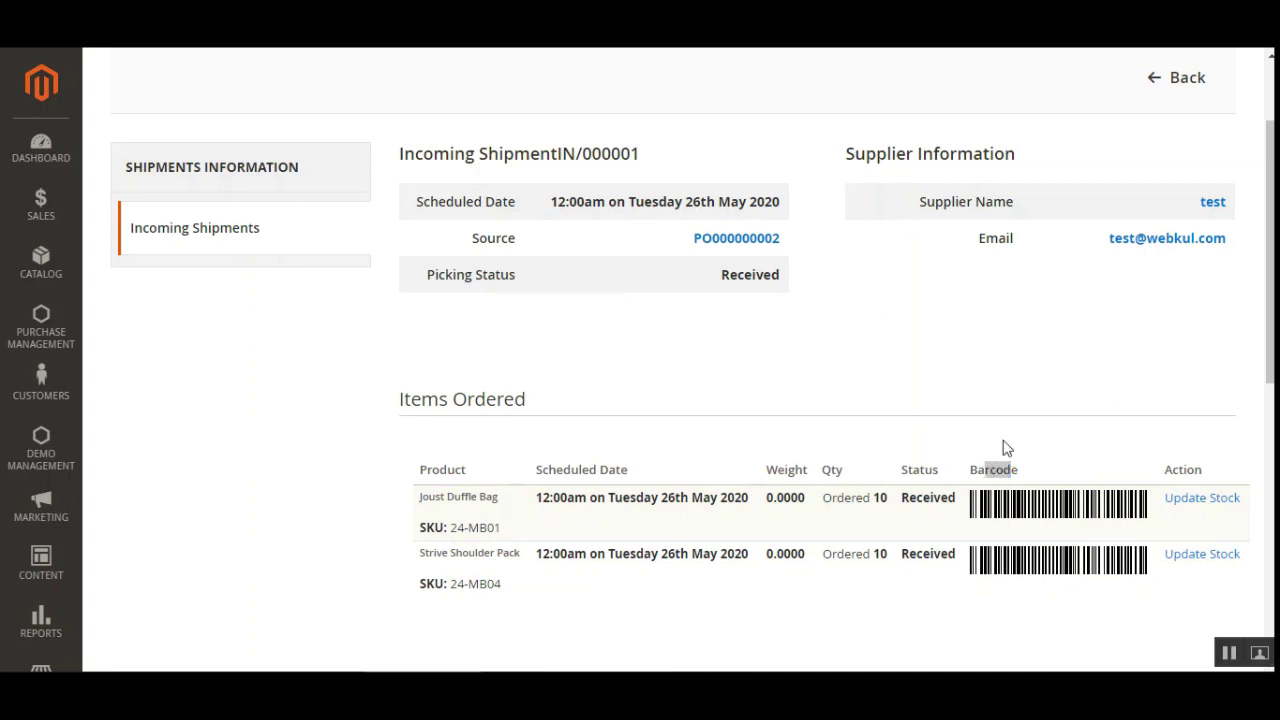
left_click(948, 378)
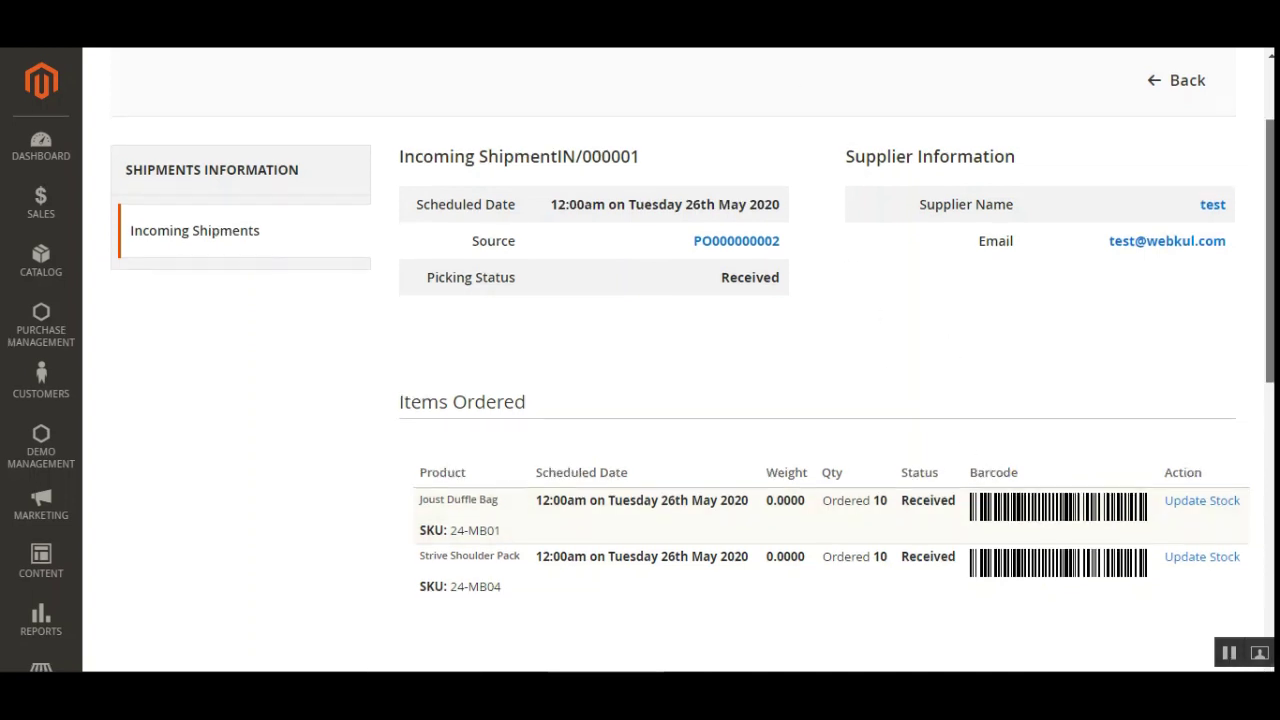
scroll(1006, 529, "down", 1)
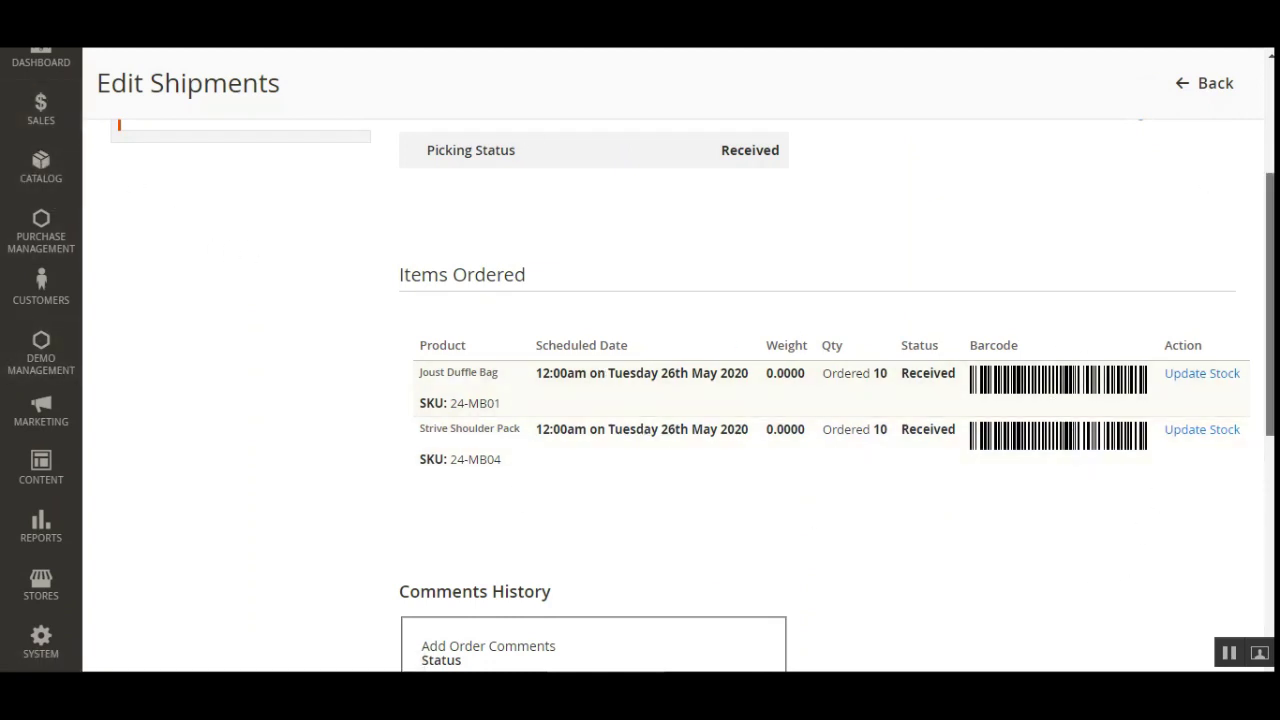
scroll(150, 300, "up", 2)
Step: Reopen the Received shipment from the Incoming Shipments list and check its item barcodes and stock update actions again
left_click(36, 320)
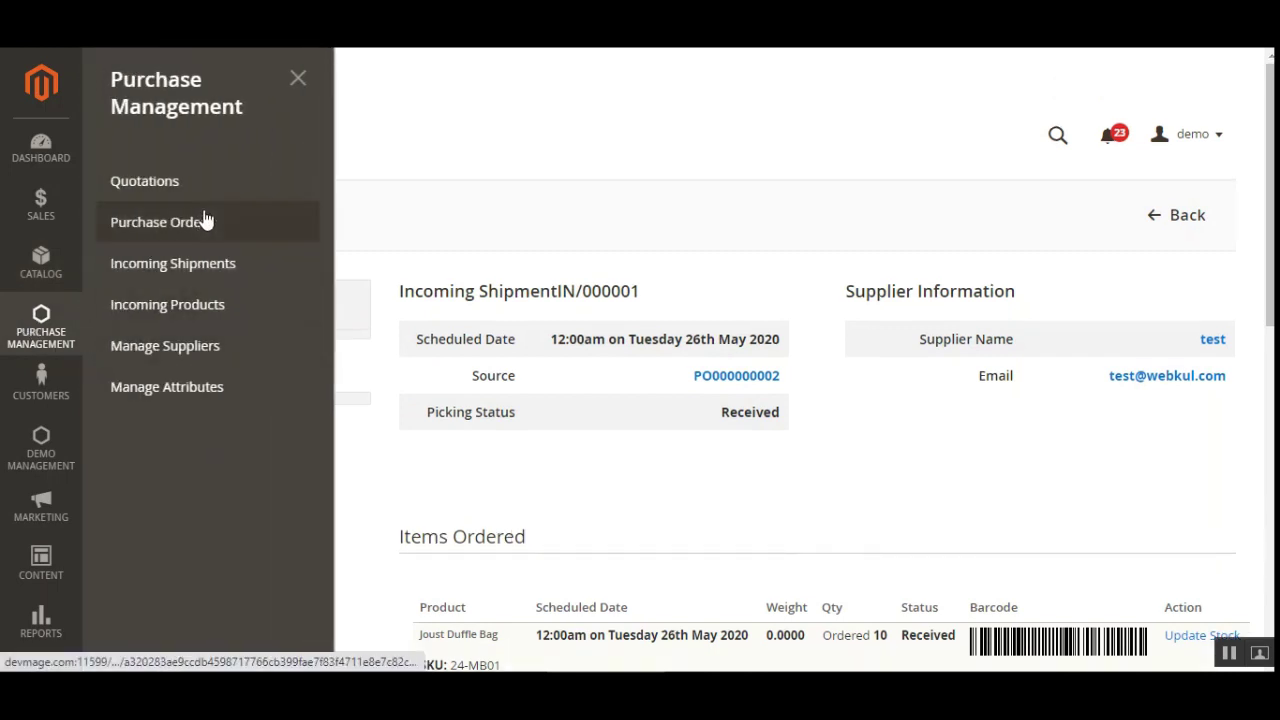
left_click(203, 270)
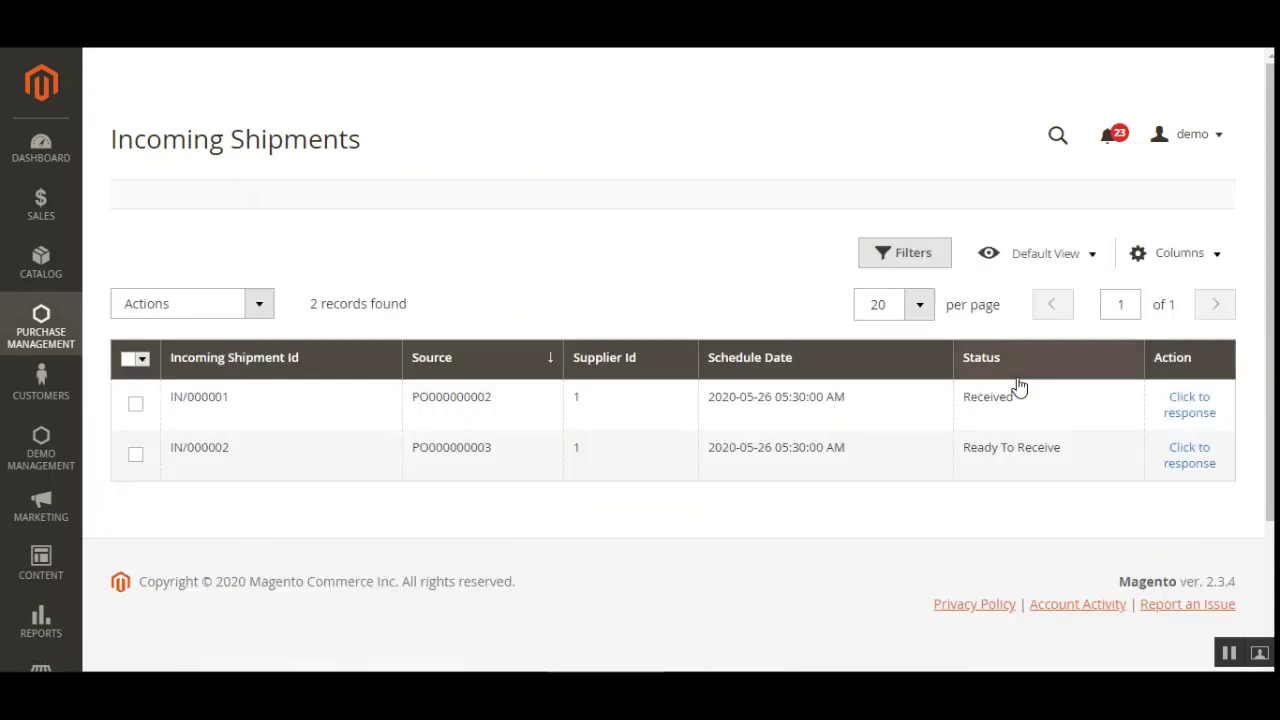
left_click(1203, 420)
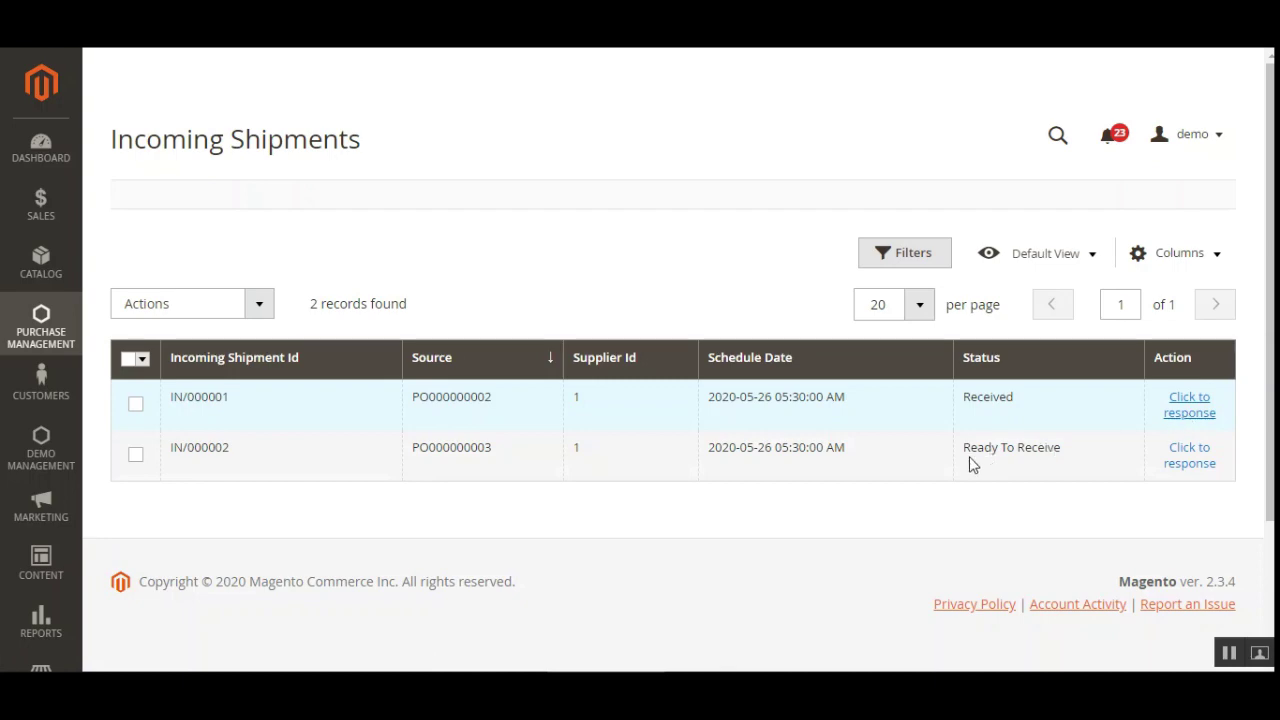
scroll(1047, 340, "down", 3)
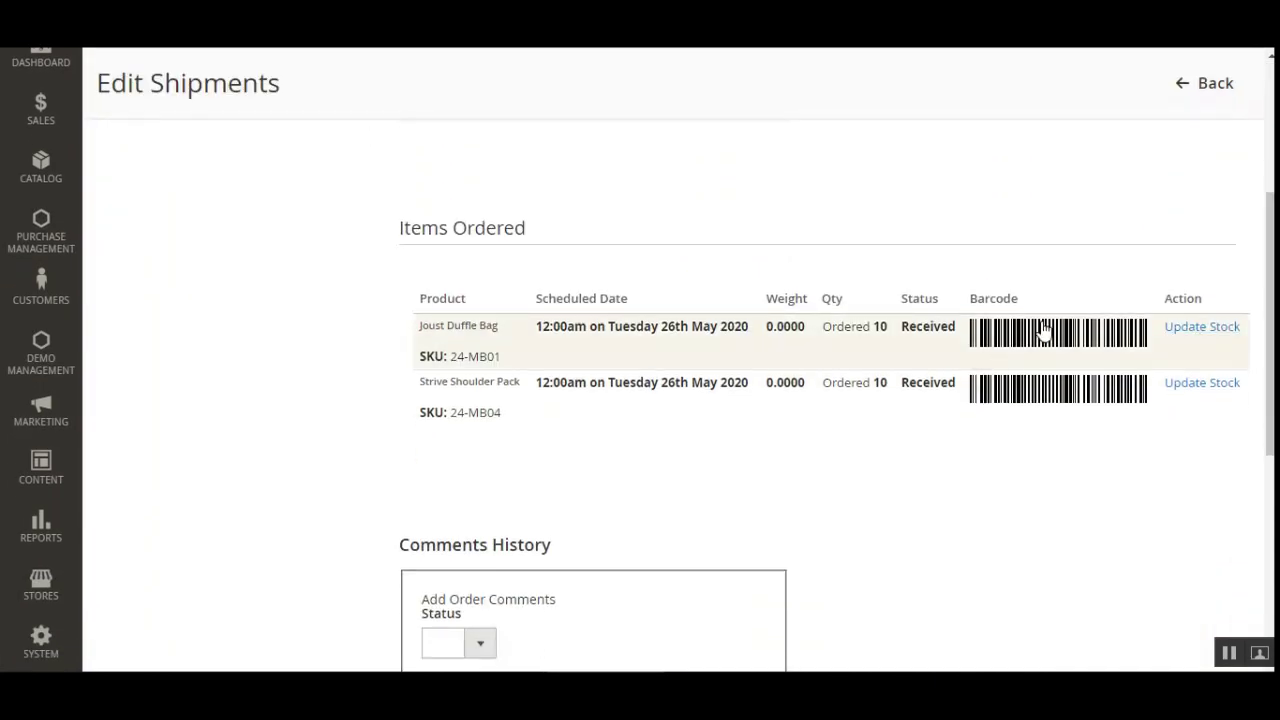
scroll(1047, 340, "up", 3)
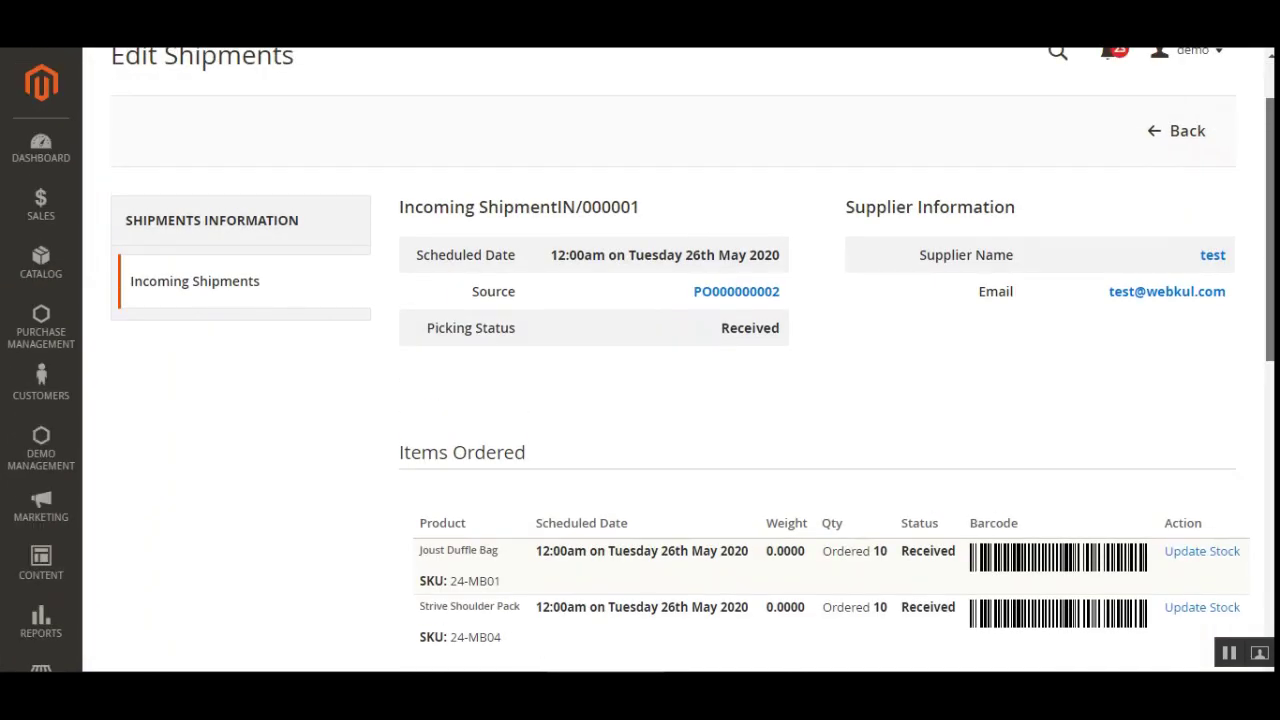
scroll(362, 205, "up", 1)
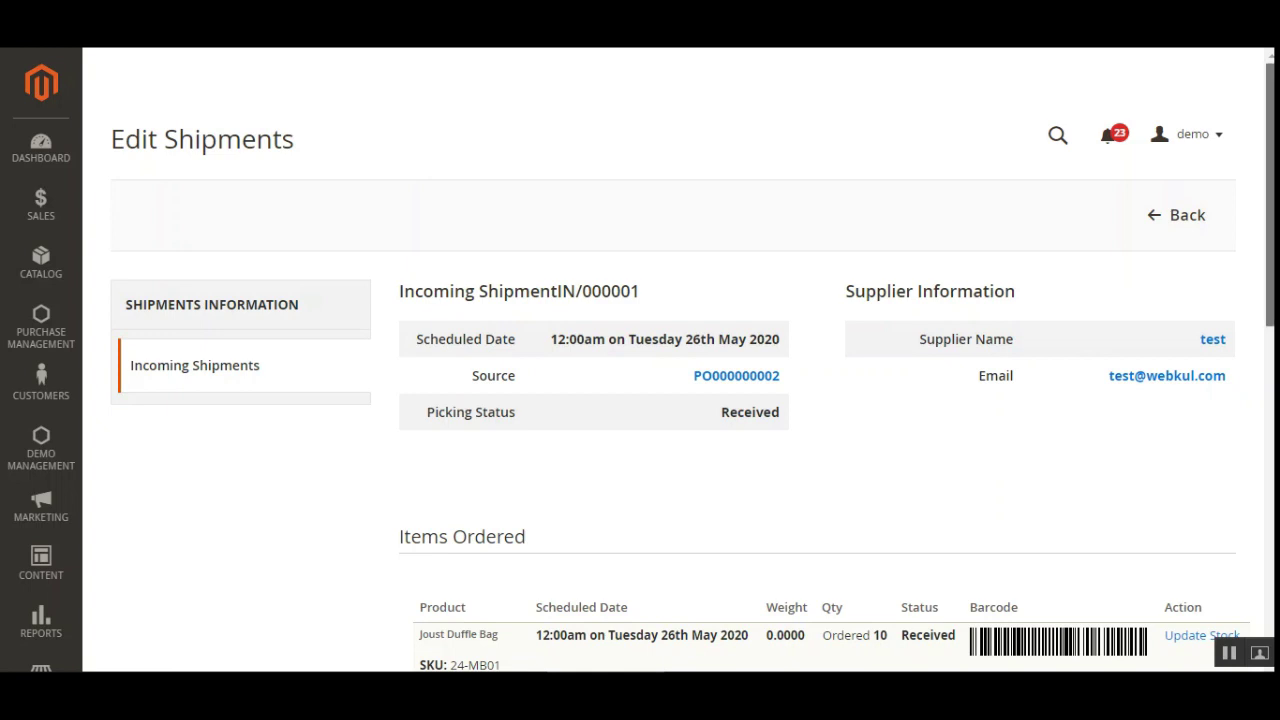
Step: Return to the Incoming Shipments list in Purchase Management
left_click(45, 332)
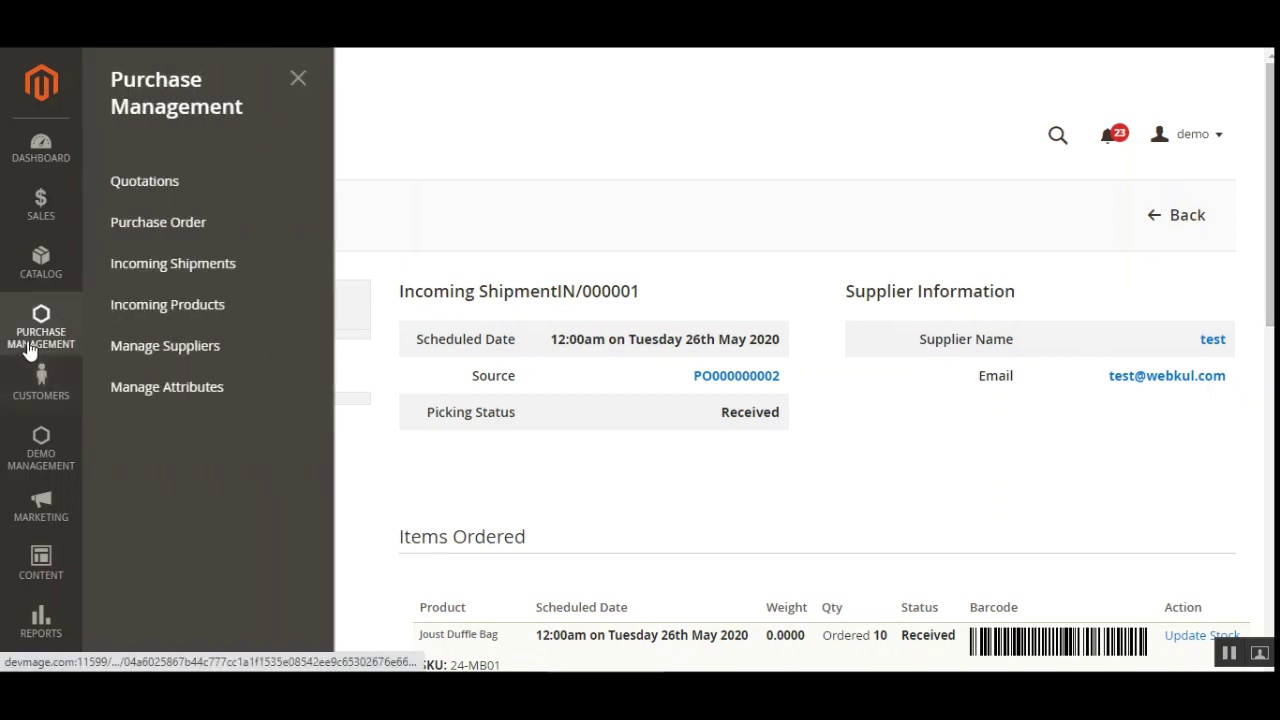
left_click(229, 271)
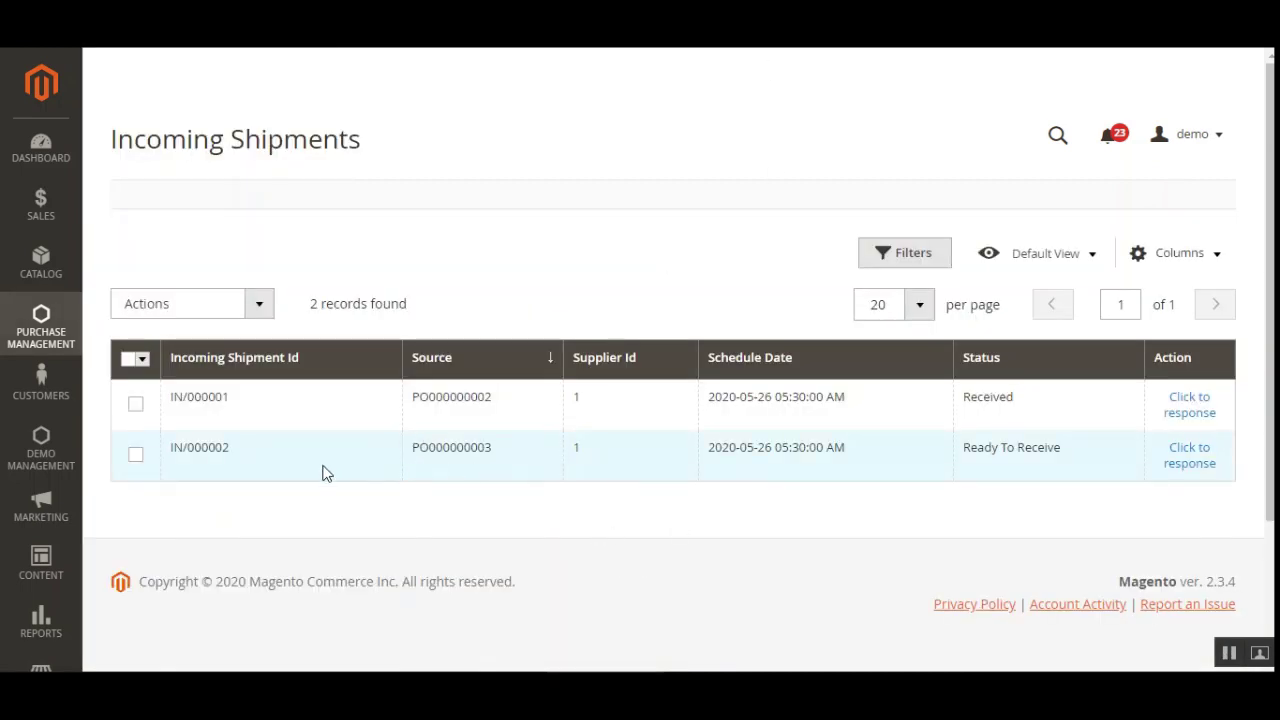
Step: Open the Ready To Receive shipment scheduled for 2020-05-26 and update the stock of its Strive Shoulder Pack item
left_click(1184, 462)
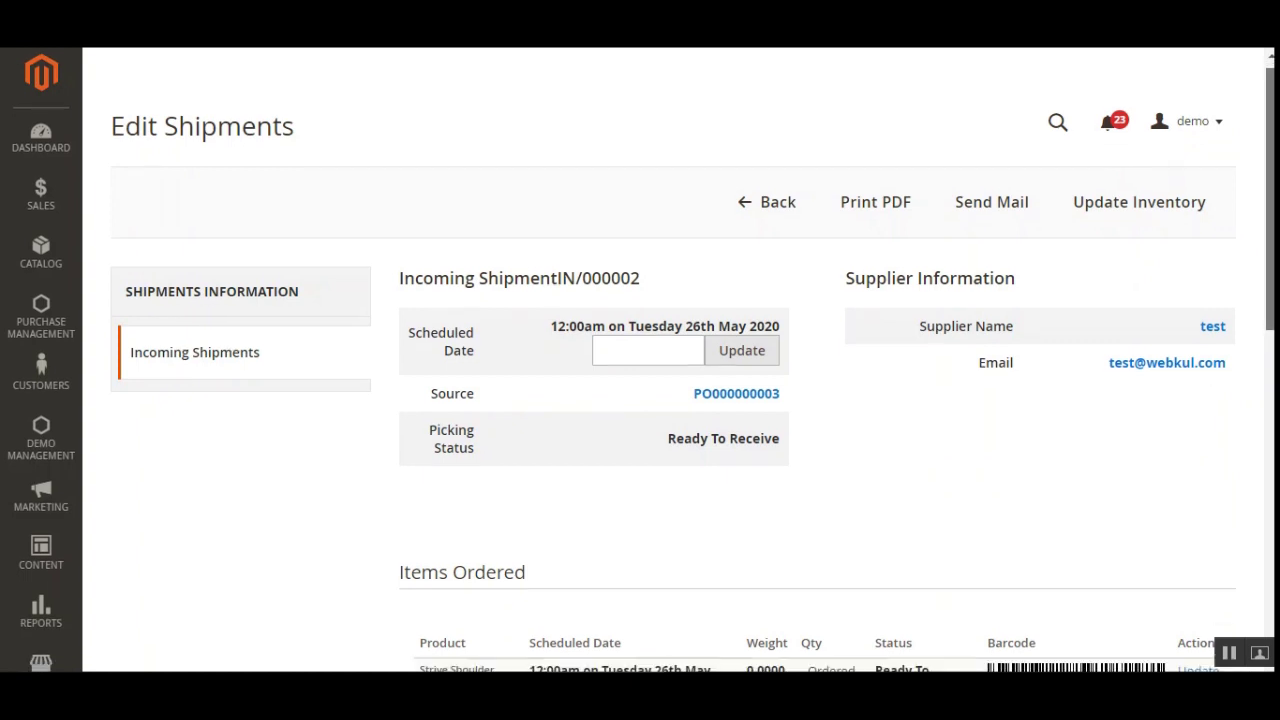
scroll(640, 400, "down", 5)
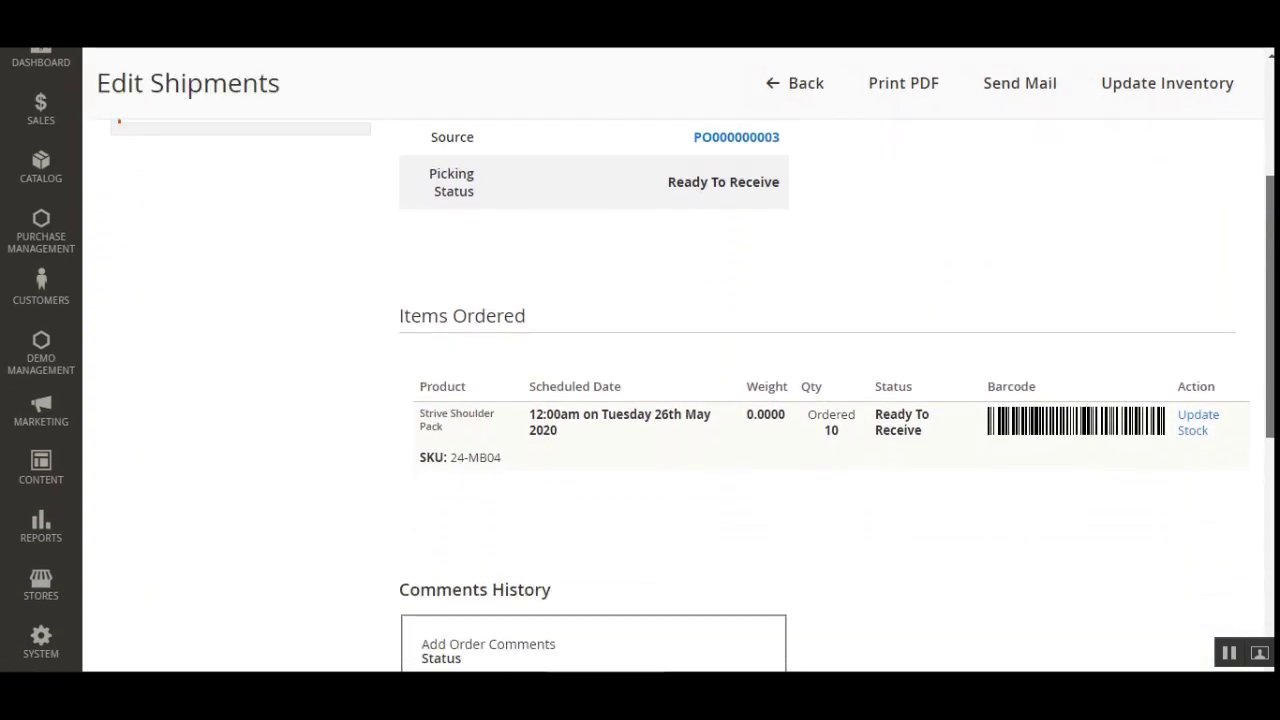
scroll(719, 379, "up", 5)
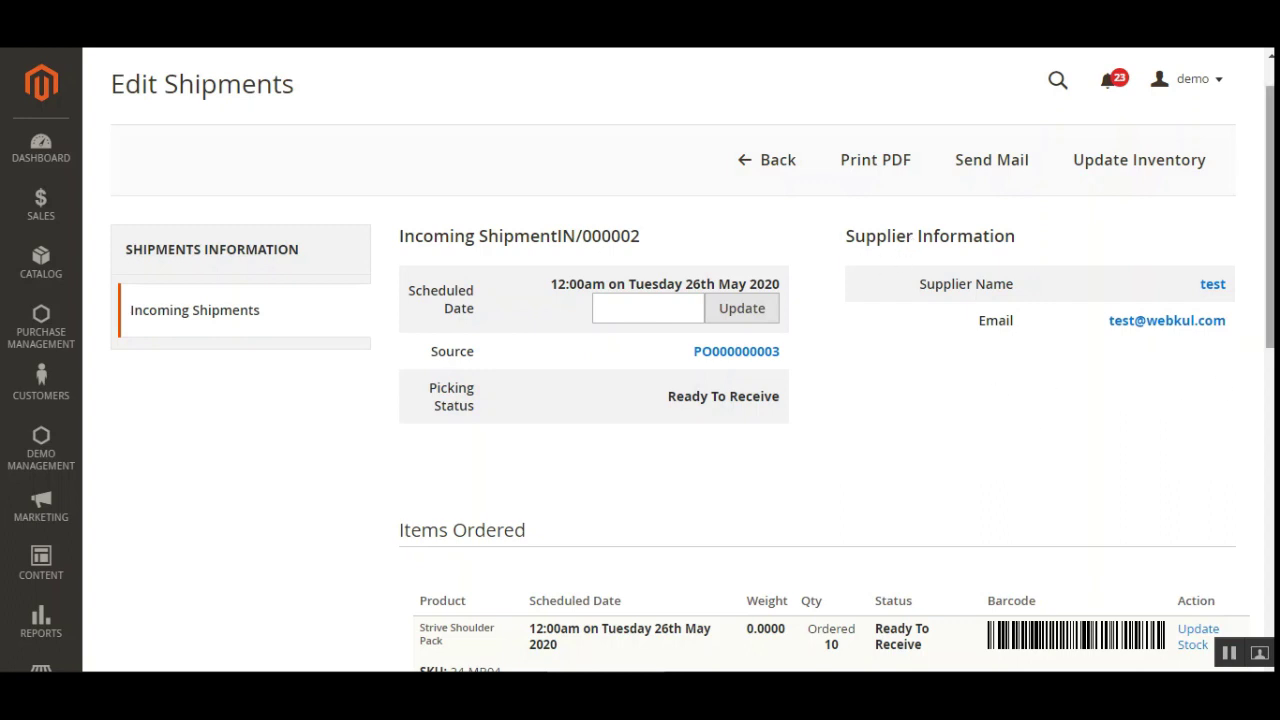
scroll(1150, 380, "down", 2)
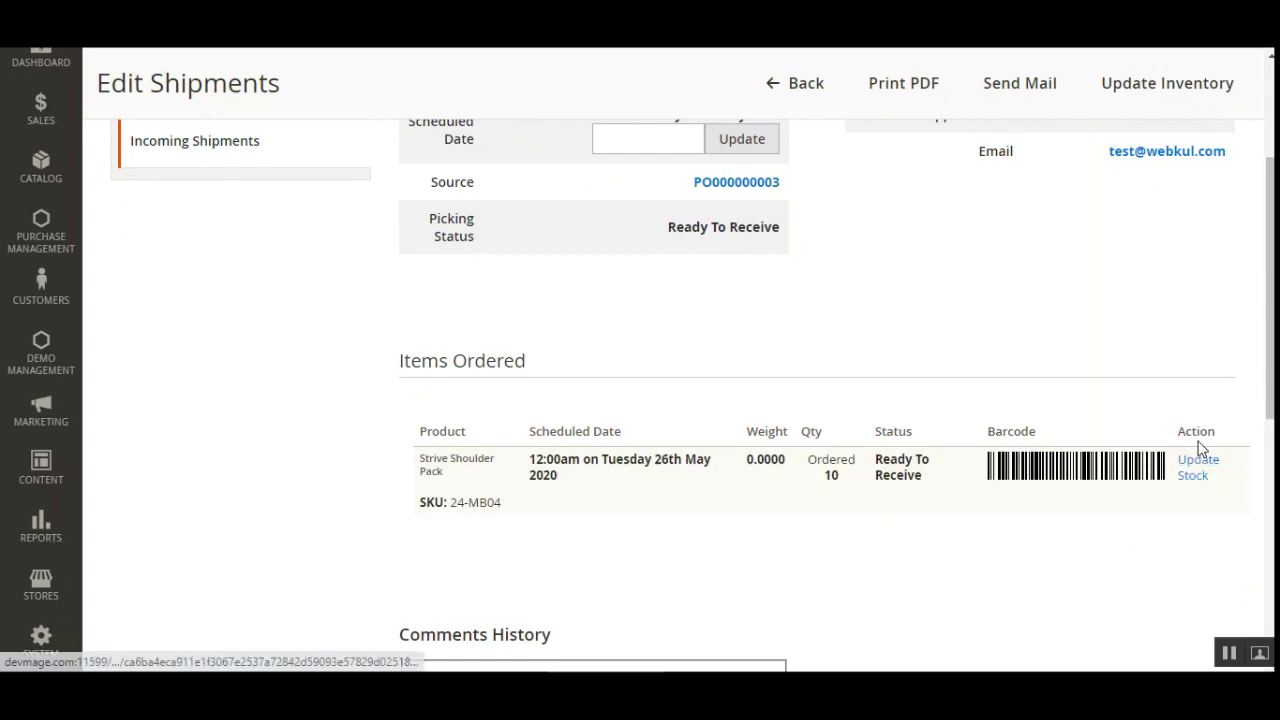
left_click_drag(1198, 433, 1207, 434)
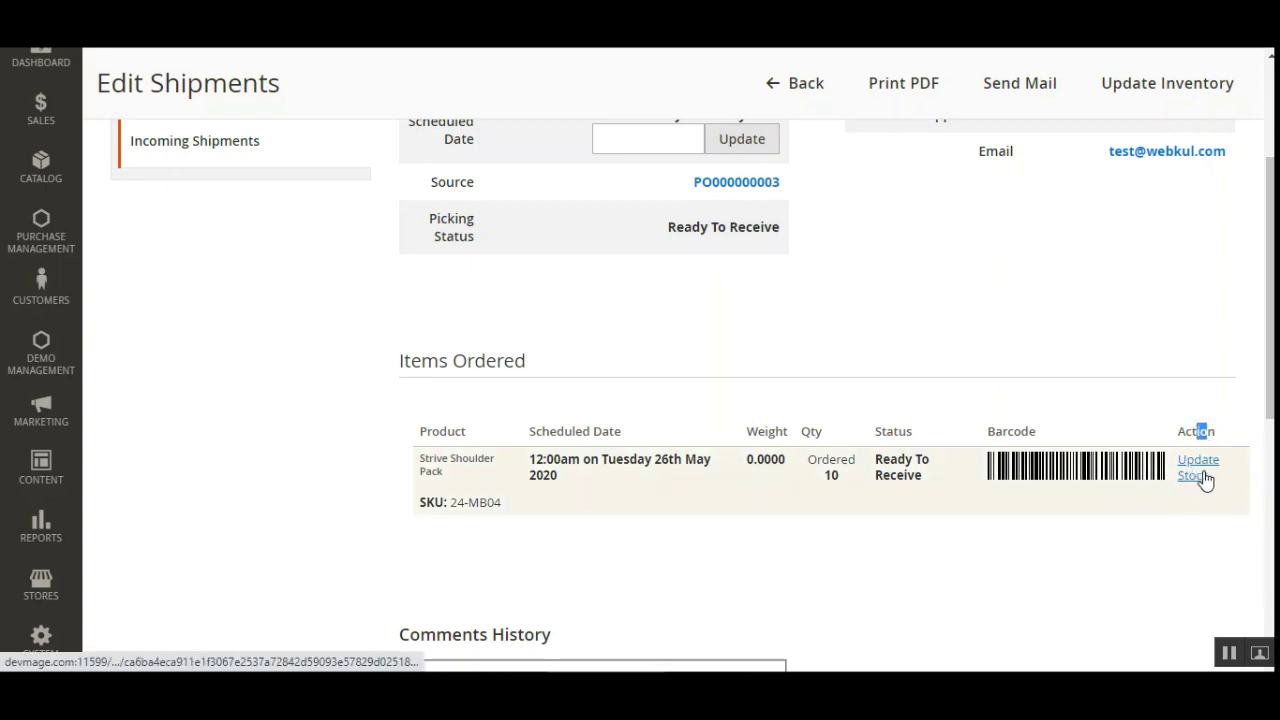
left_click(1204, 475)
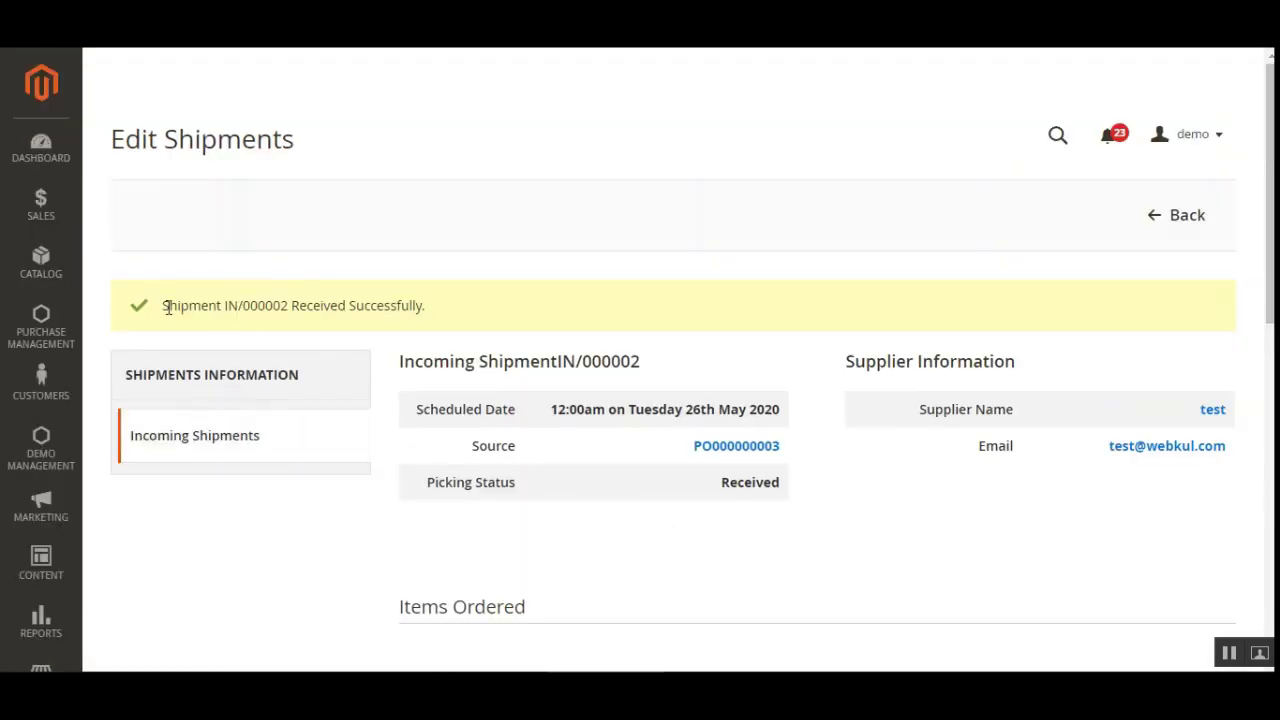
Step: Check the shipment's receipt message and the Strive Shoulder Pack's item status, and return to the Incoming Shipments list
left_click_drag(177, 308, 443, 313)
left_click(445, 315)
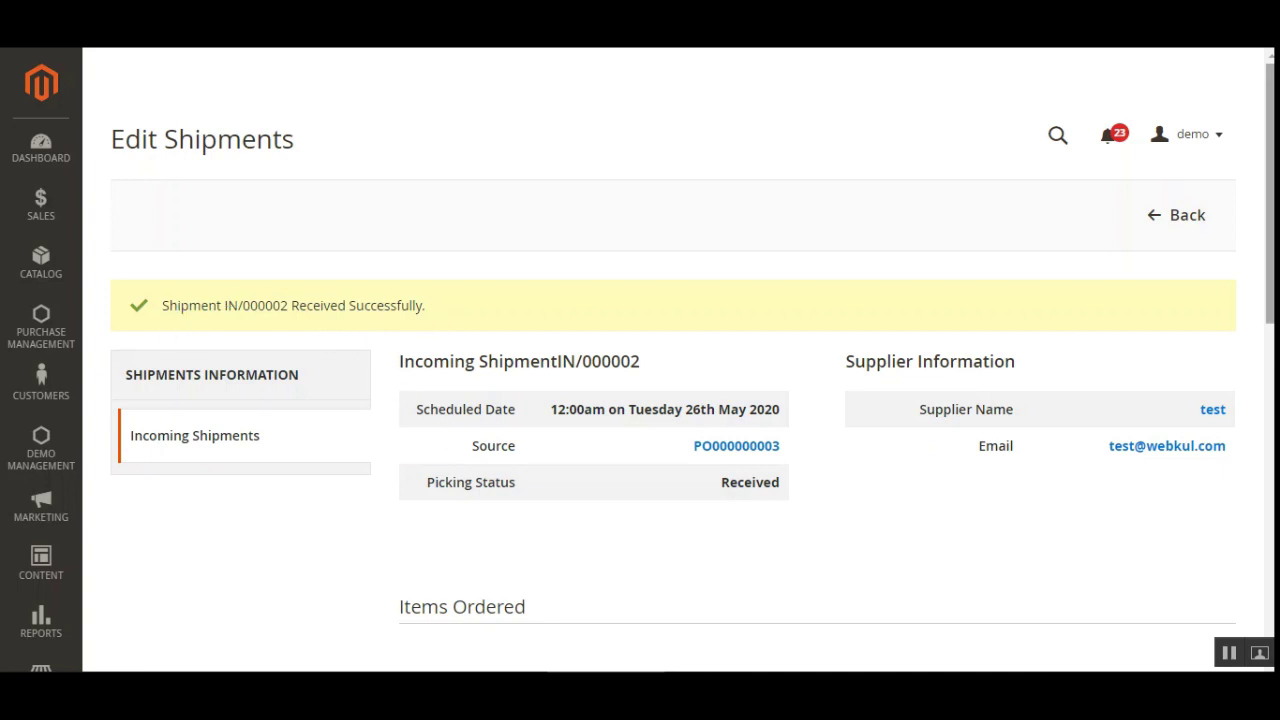
left_click_drag(1270, 201, 1274, 378)
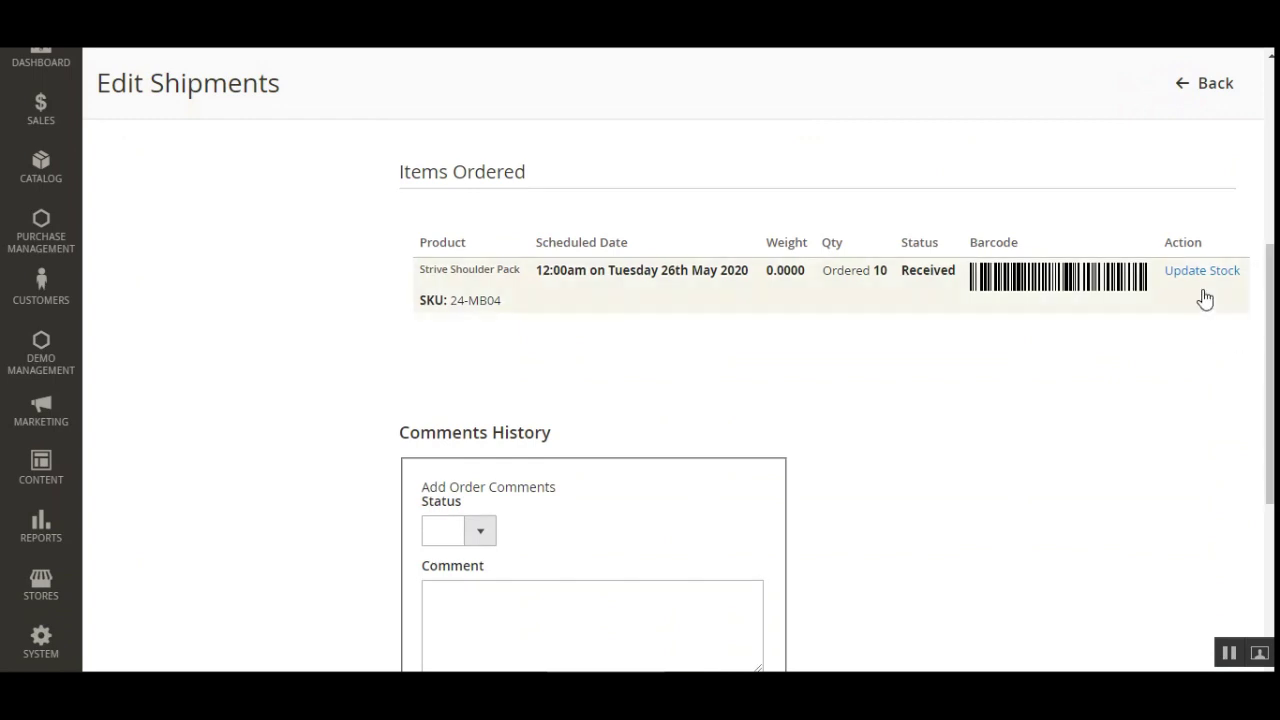
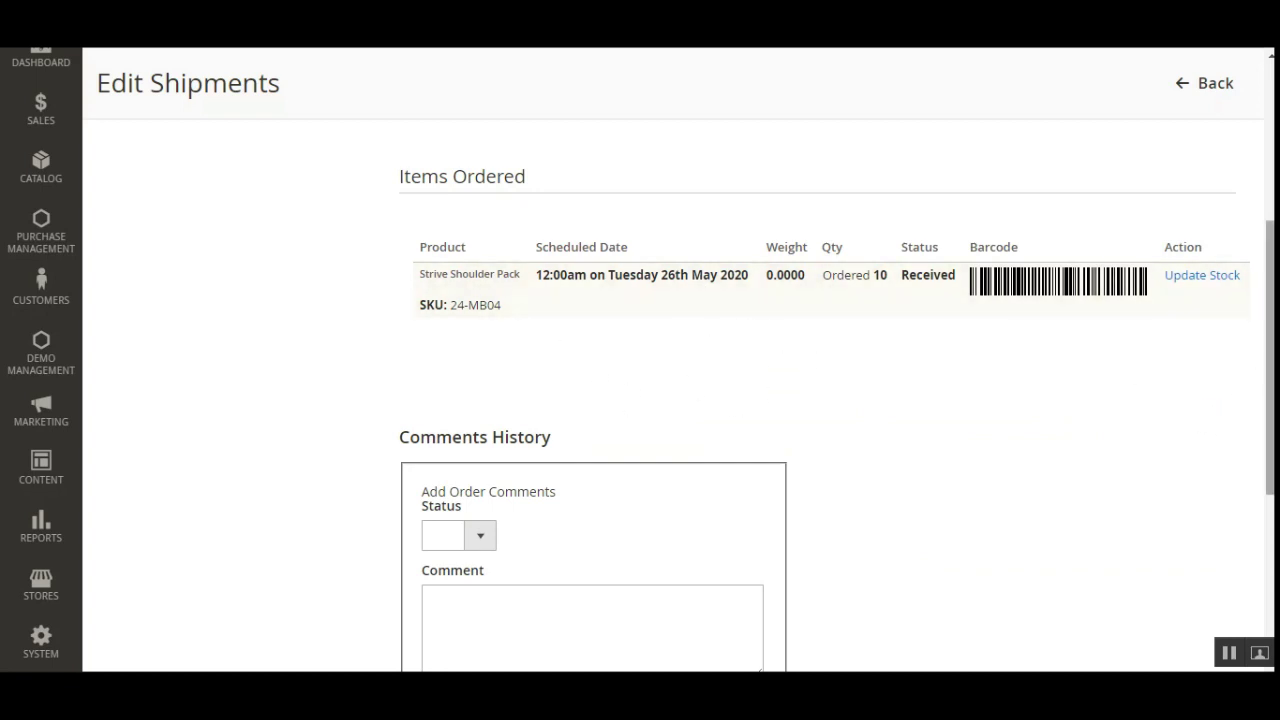
left_click_drag(1272, 340, 1272, 232)
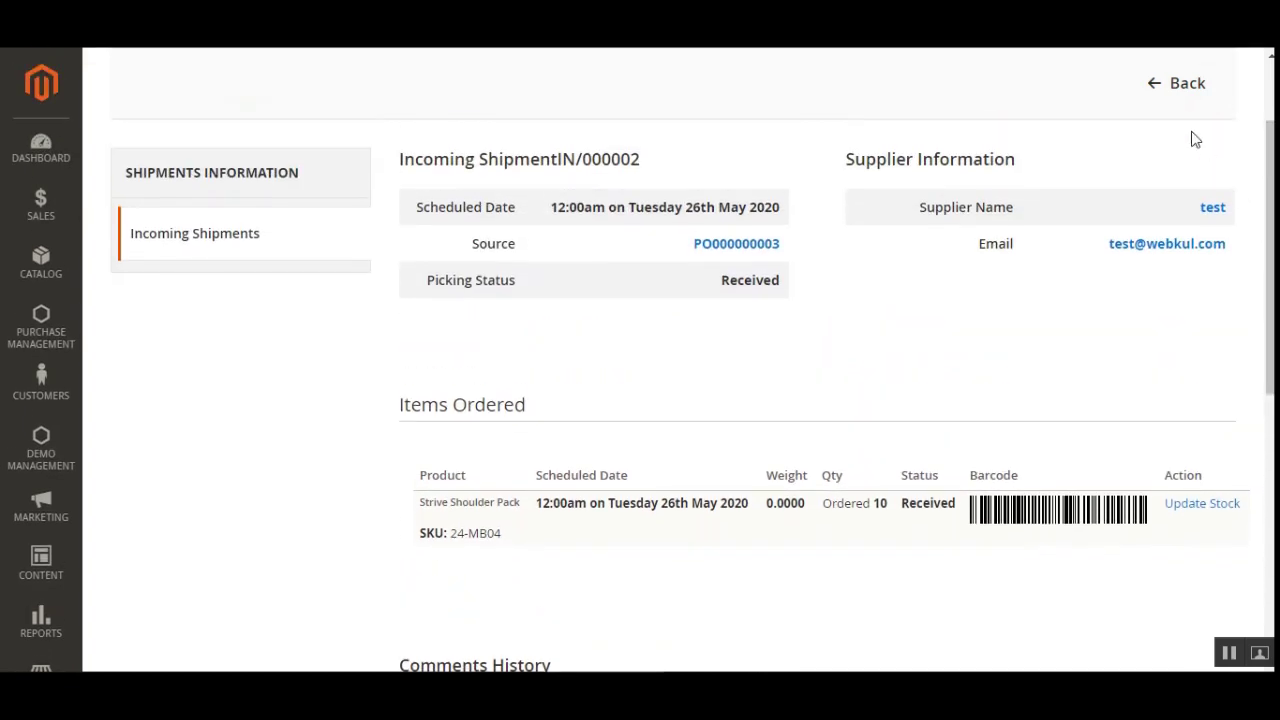
left_click(1158, 92)
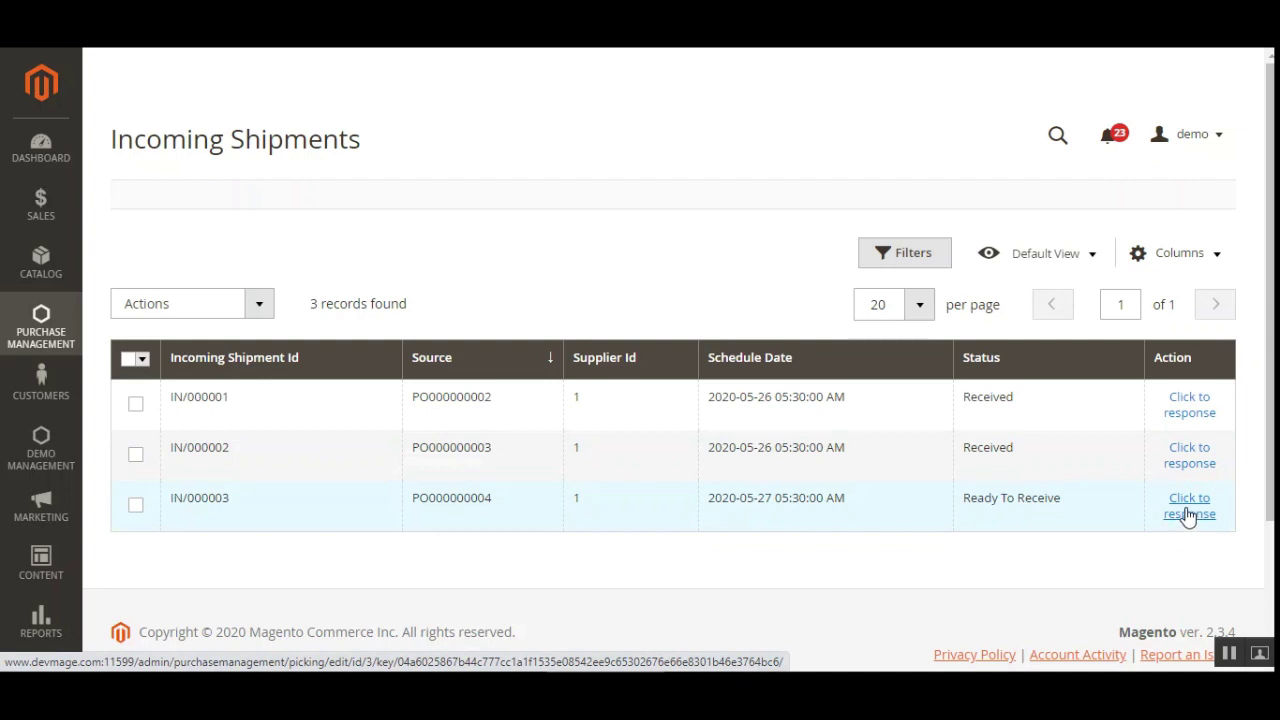
Step: Open the Ready To Receive shipment scheduled for 2020-05-27 and examine its ordered items, barcodes and stock update actions
left_click(1188, 513)
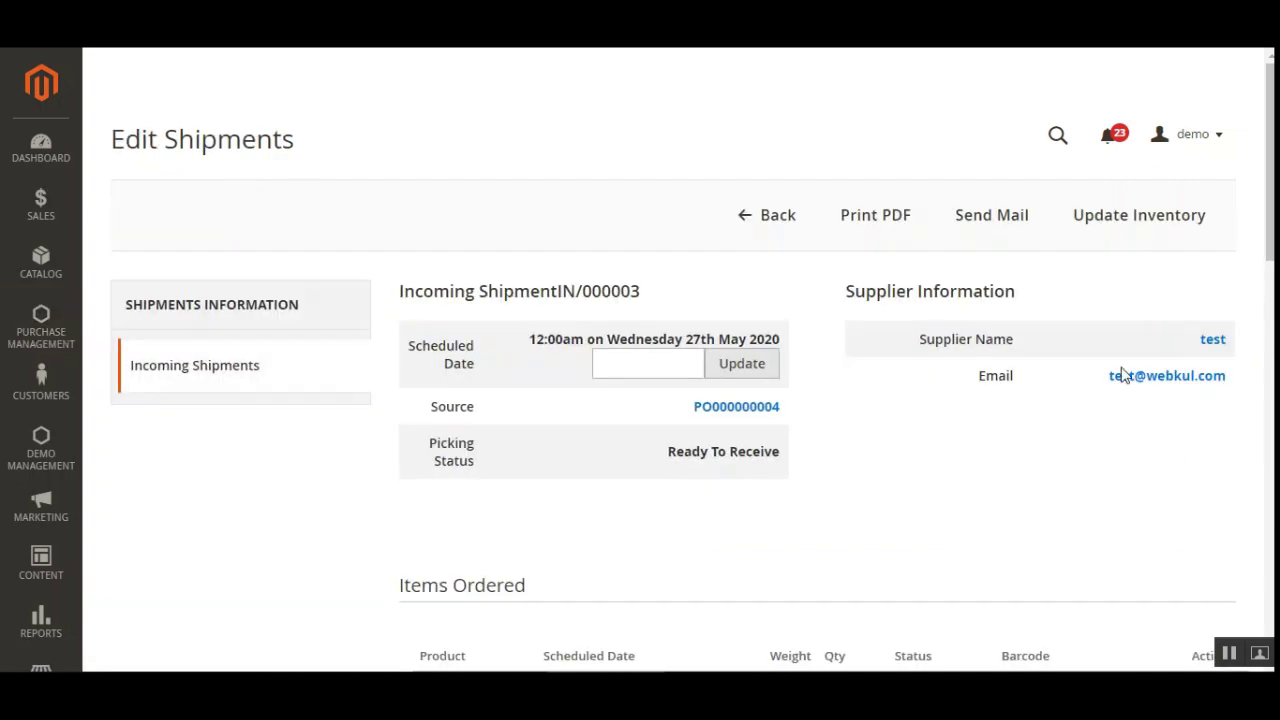
scroll(1110, 398, "down", 3)
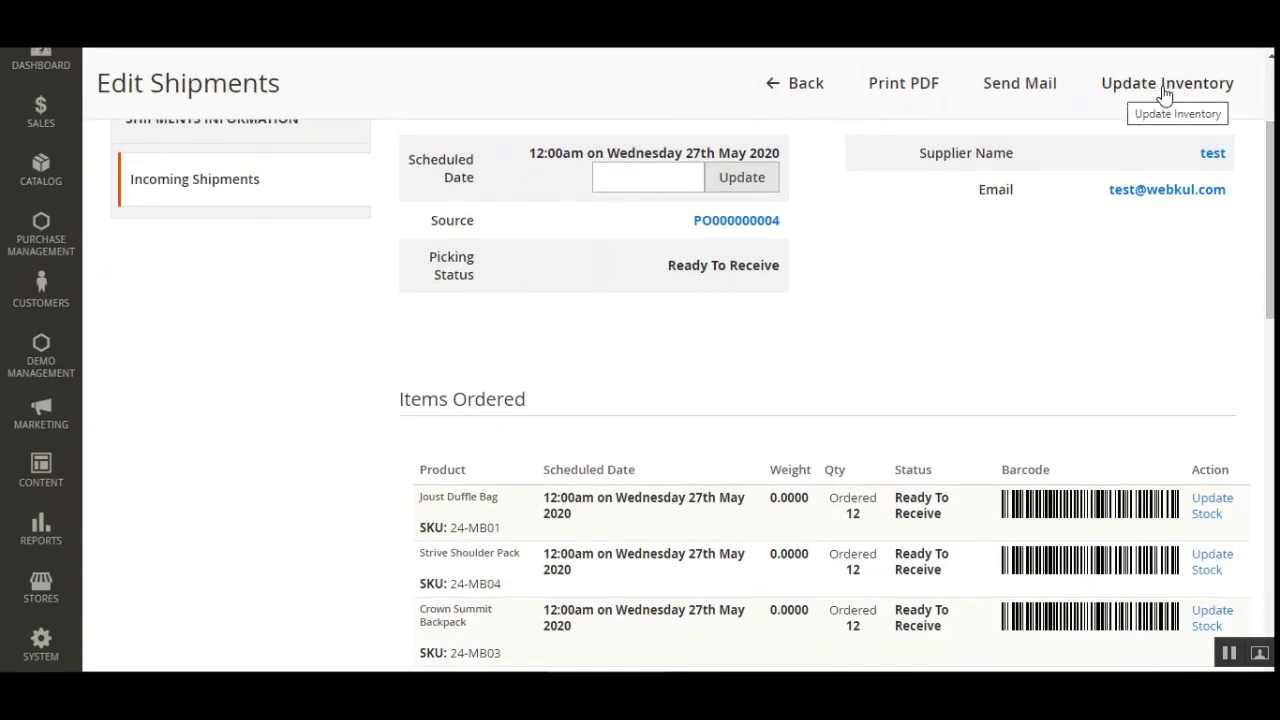
scroll(640, 400, "down", 1)
scroll(640, 400, "down", 2)
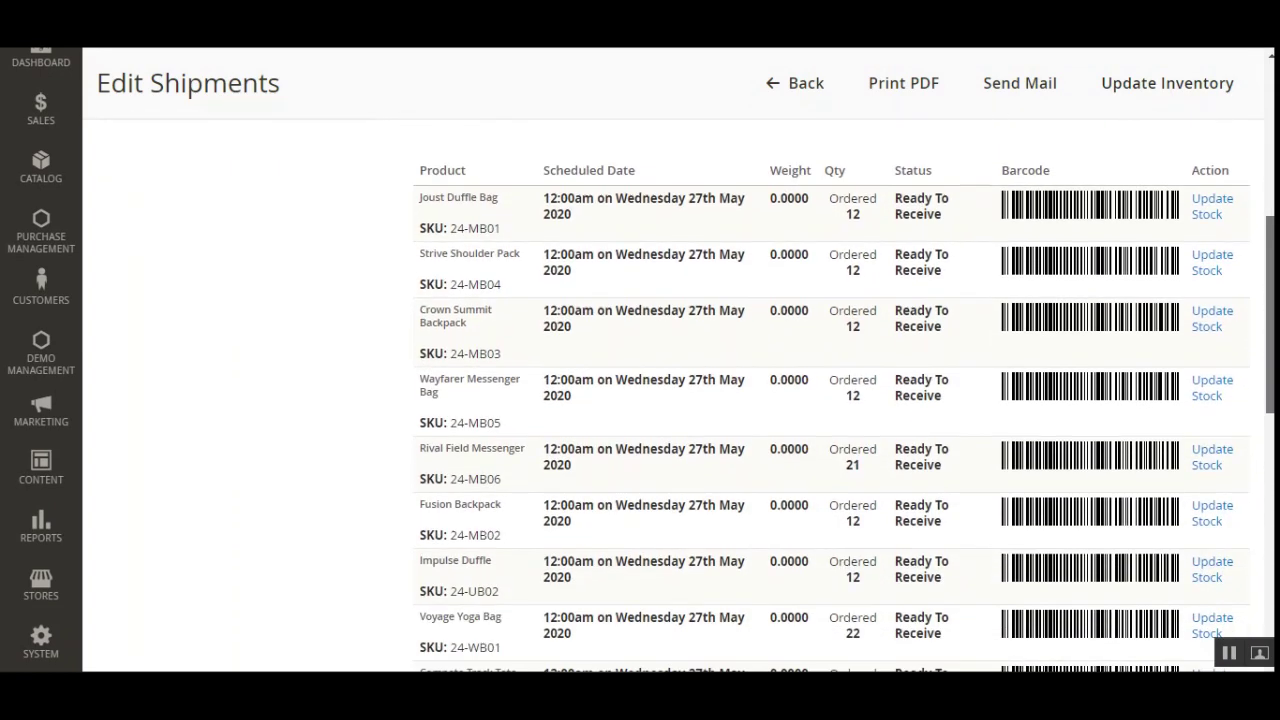
scroll(640, 400, "up", 2)
scroll(640, 400, "down", 2)
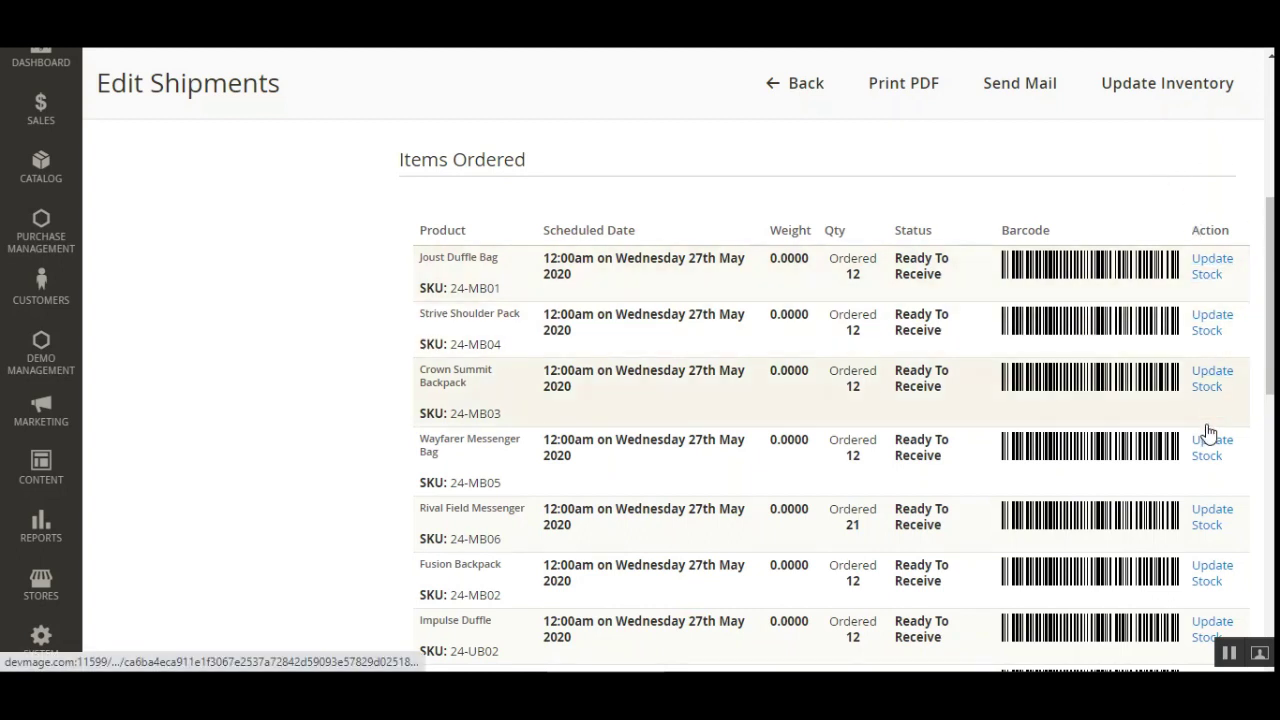
scroll(1205, 430, "up", 1)
scroll(679, 359, "up", 3)
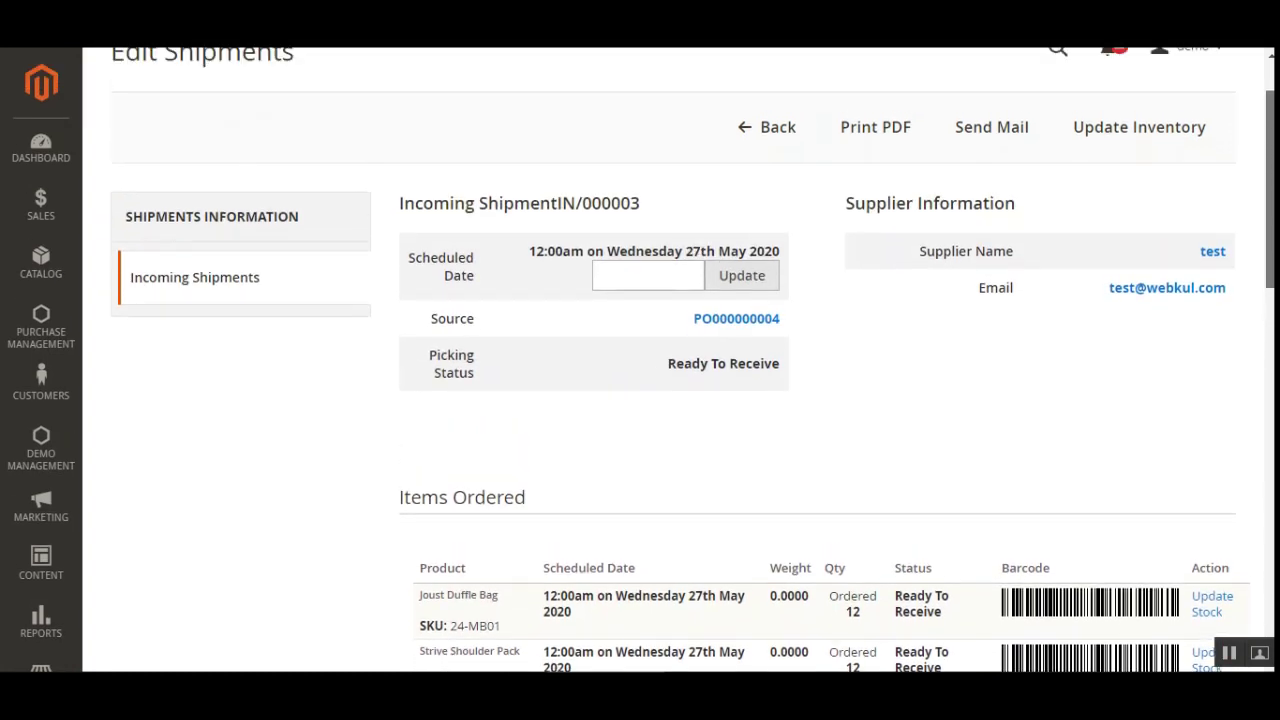
Step: Update the inventory for all ordered items of this incoming shipment at once
scroll(1131, 106, "down", 1)
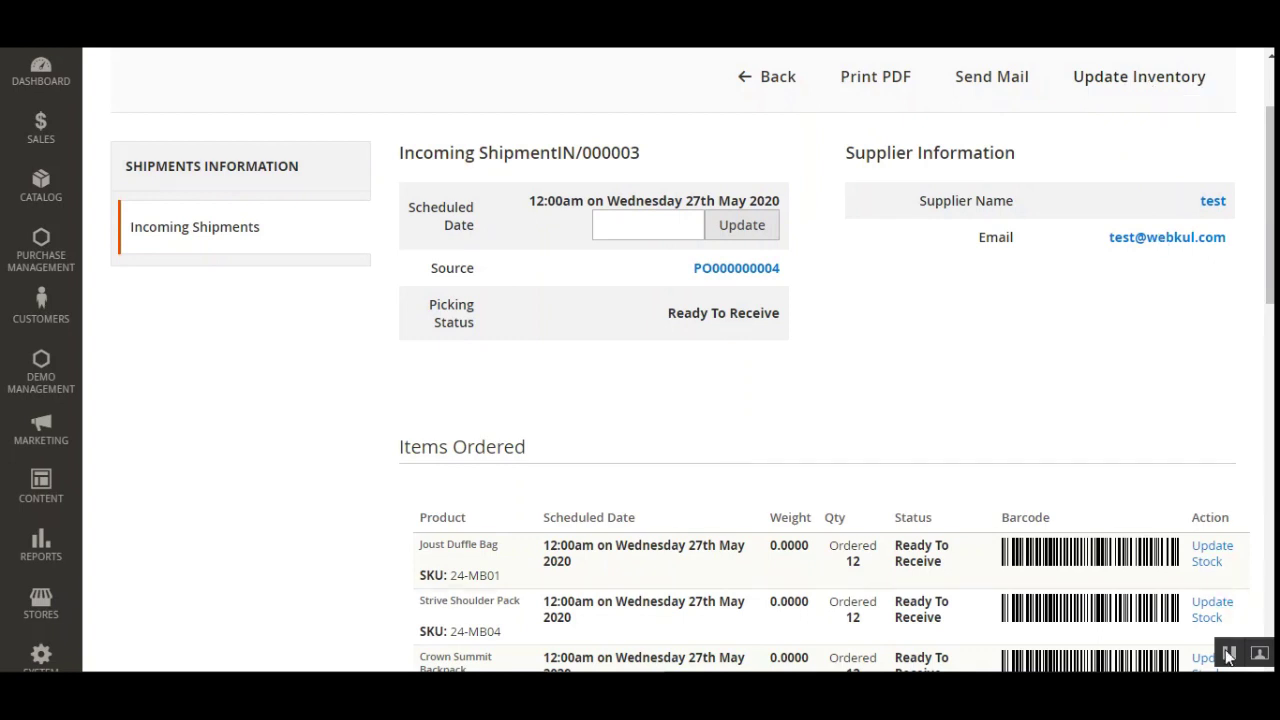
scroll(820, 400, "down", 1)
scroll(1257, 277, "down", 2)
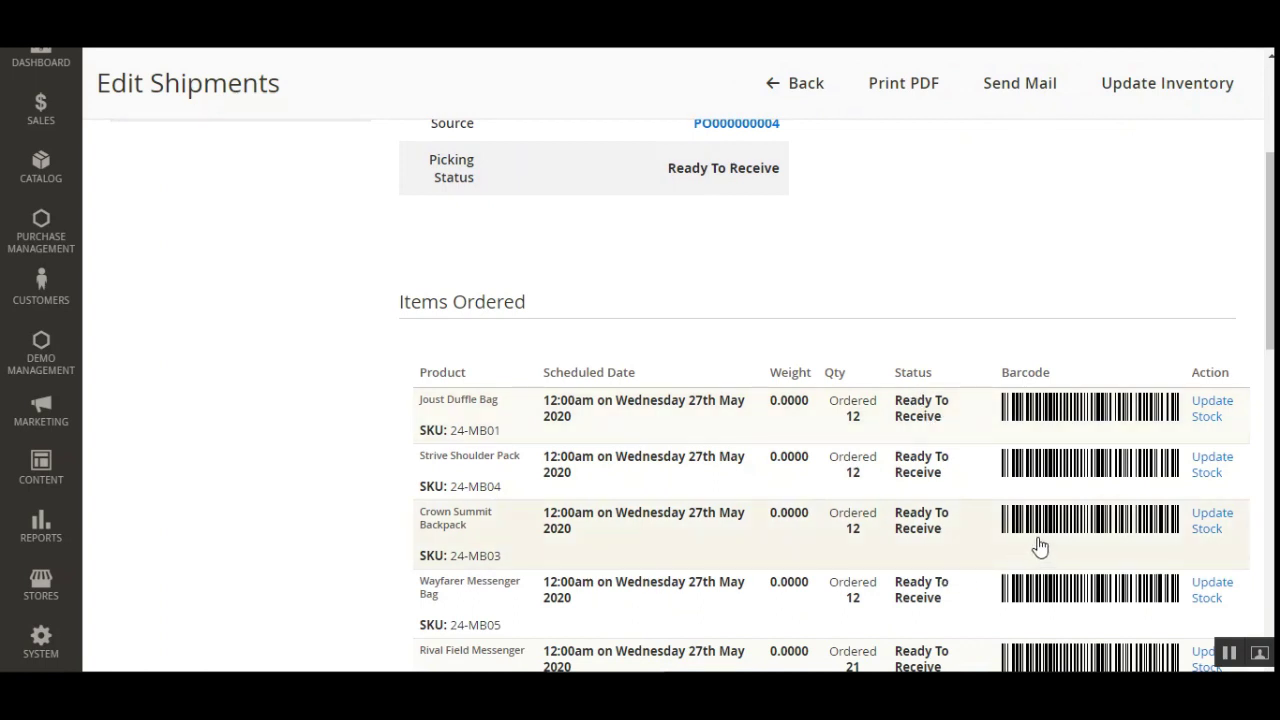
left_click(1145, 87)
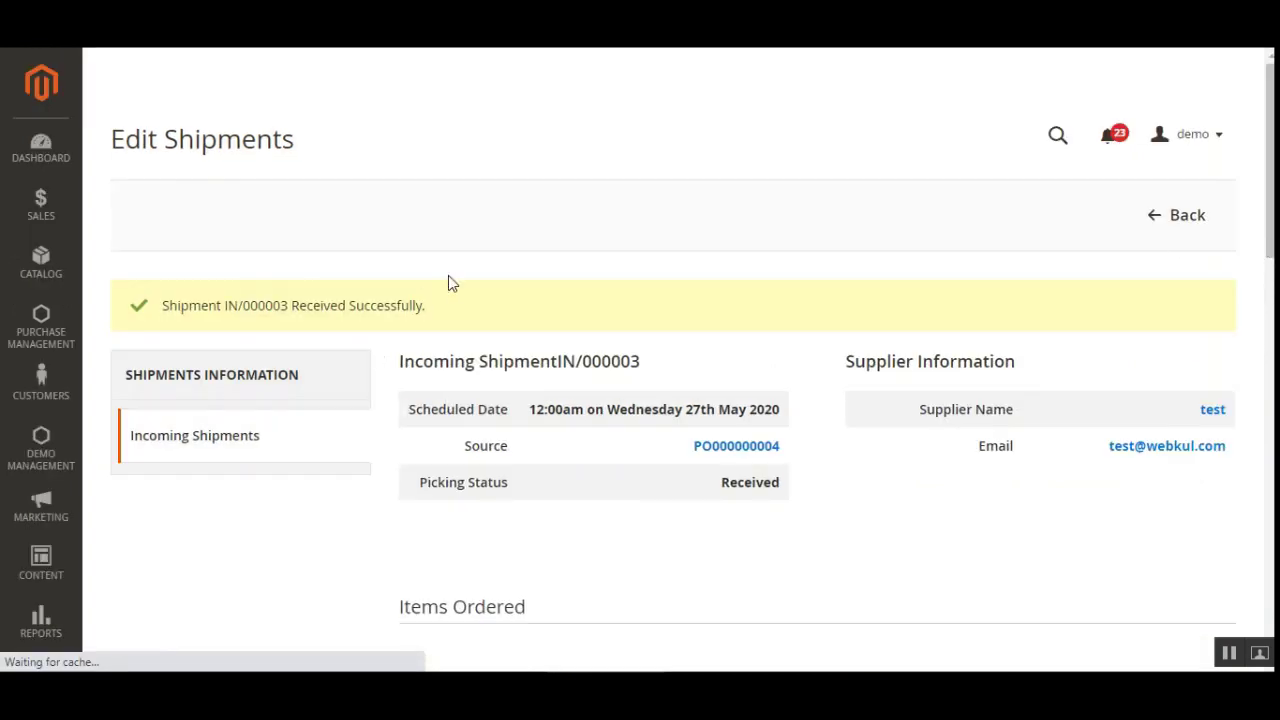
Step: Examine the receipt message, the picking status and the status of every ordered item in the shipment
left_click_drag(209, 308, 452, 310)
left_click(486, 305)
left_click_drag(209, 309, 412, 311)
scroll(757, 317, "down", 5)
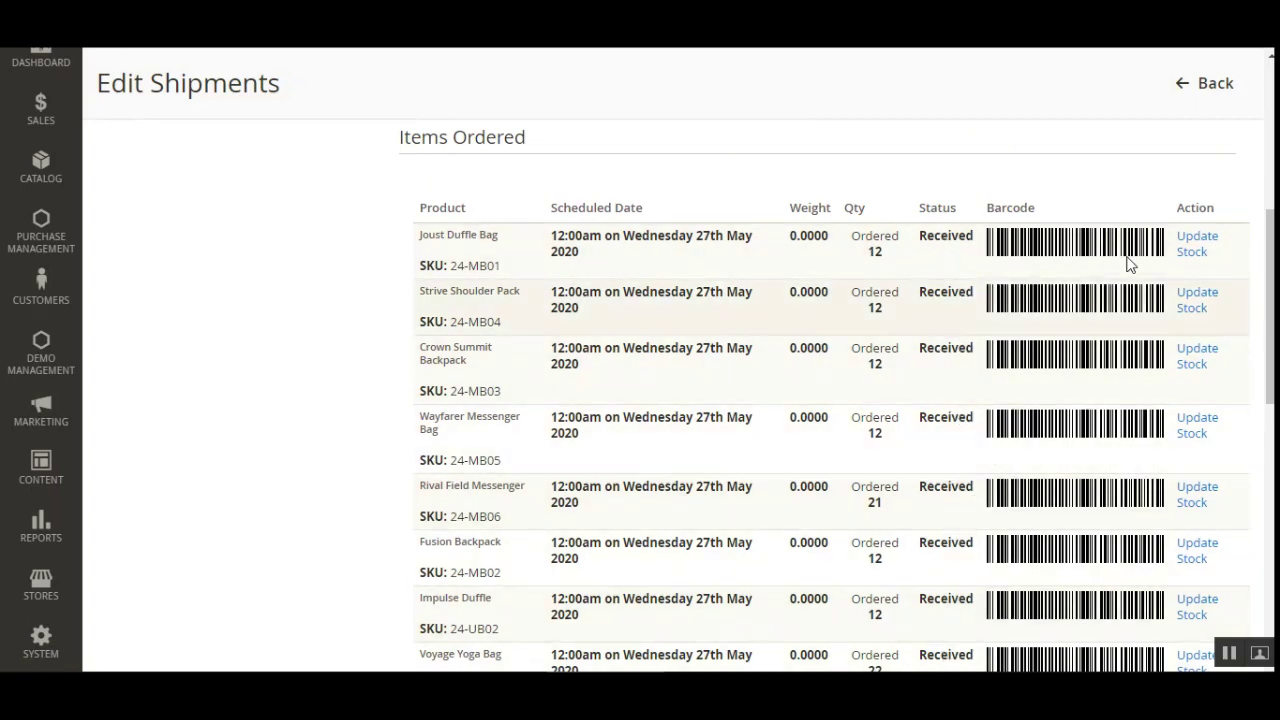
scroll(1023, 394, "down", 2)
scroll(640, 400, "up", 4)
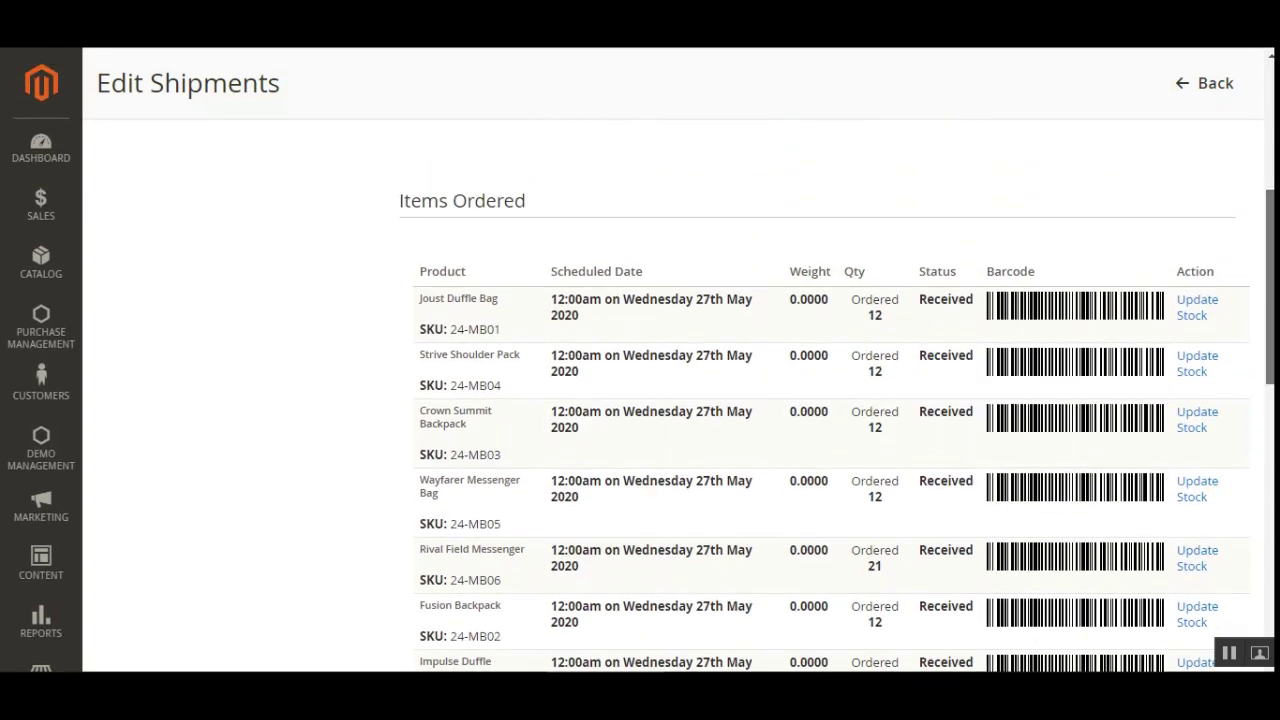
scroll(640, 400, "down", 1)
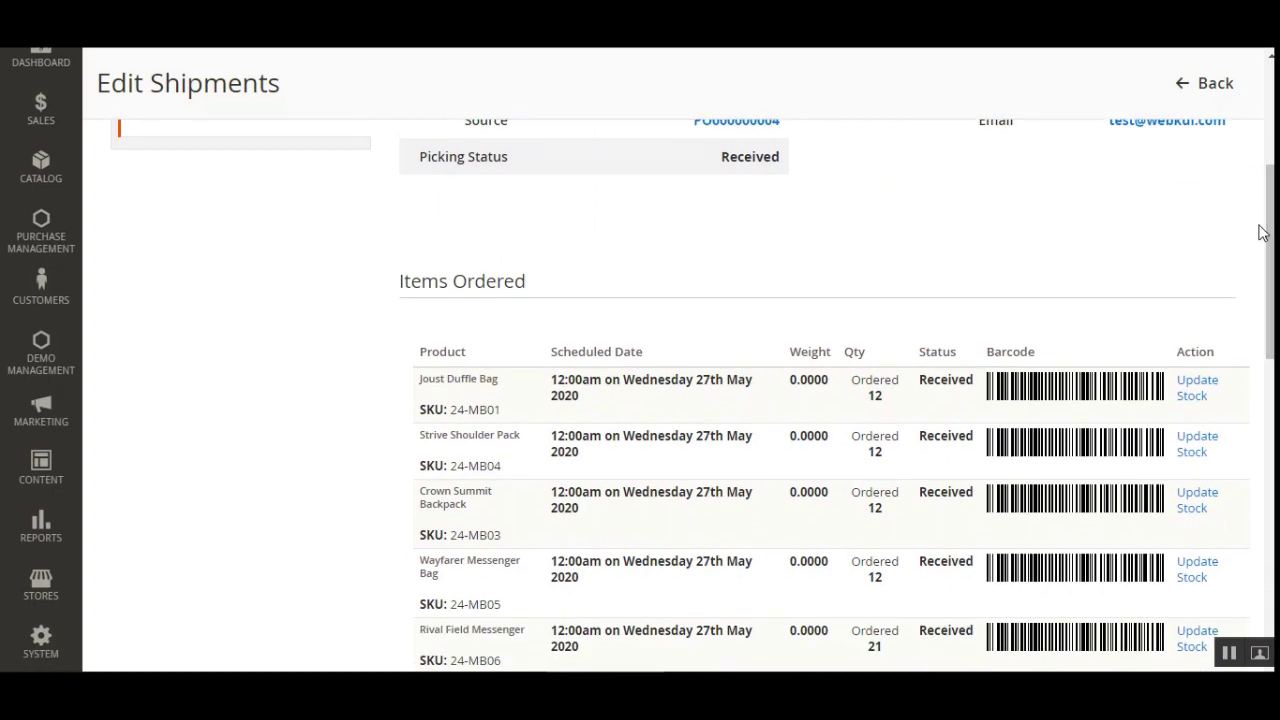
left_click_drag(1260, 232, 1262, 303)
scroll(693, 393, "up", 5)
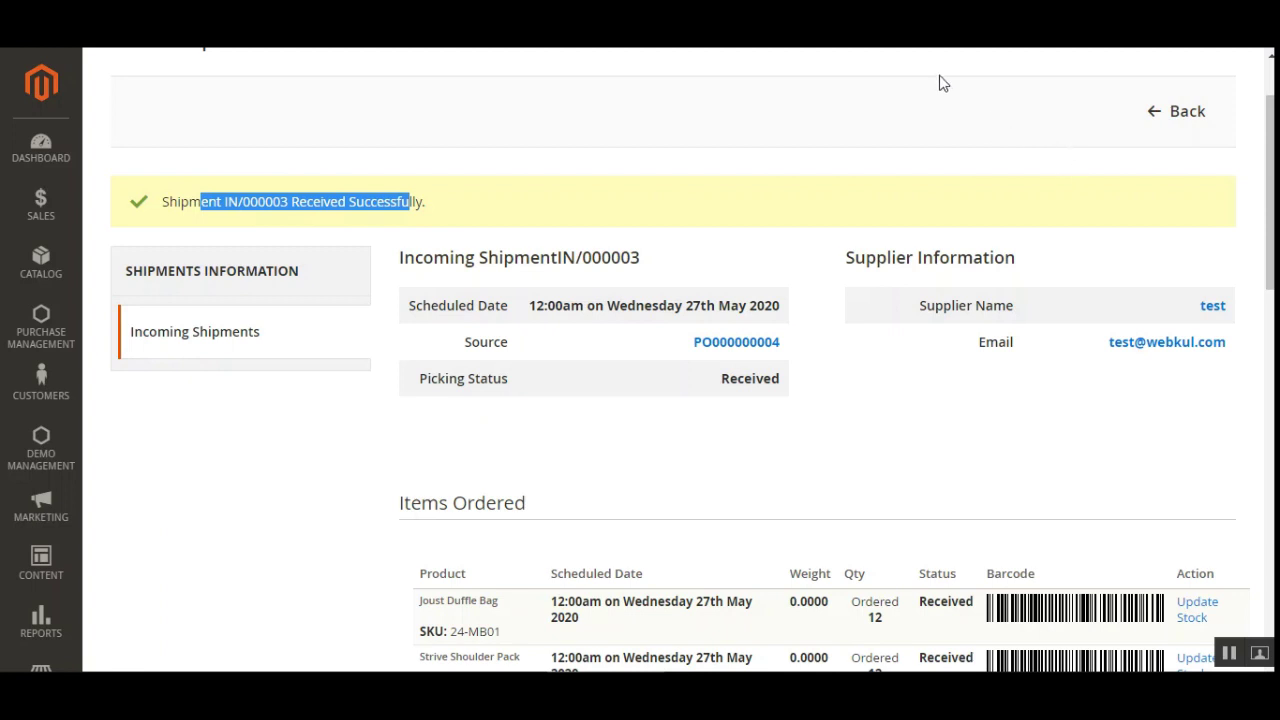
left_click(1229, 660)
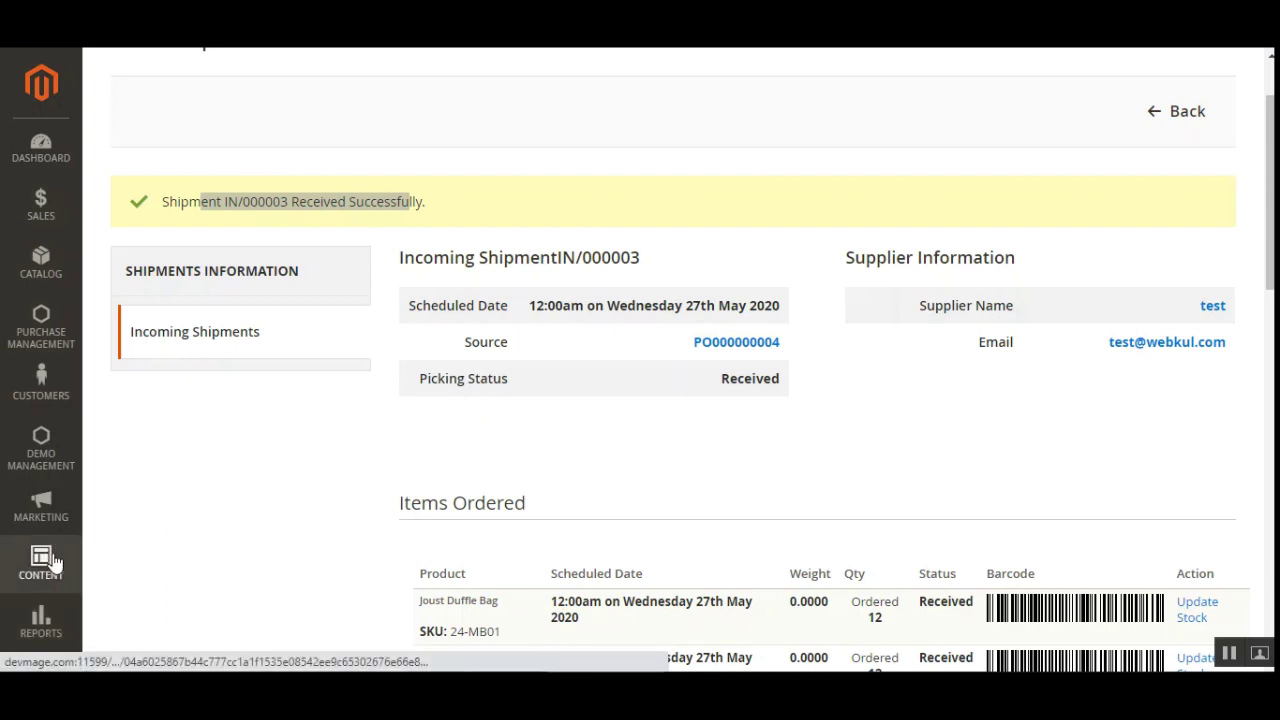
Step: Go to the Barcode Inventory Management settings in the store configuration and open the Update Inventory popup for scanning codes
scroll(206, 556, "down", 1)
left_click(63, 612)
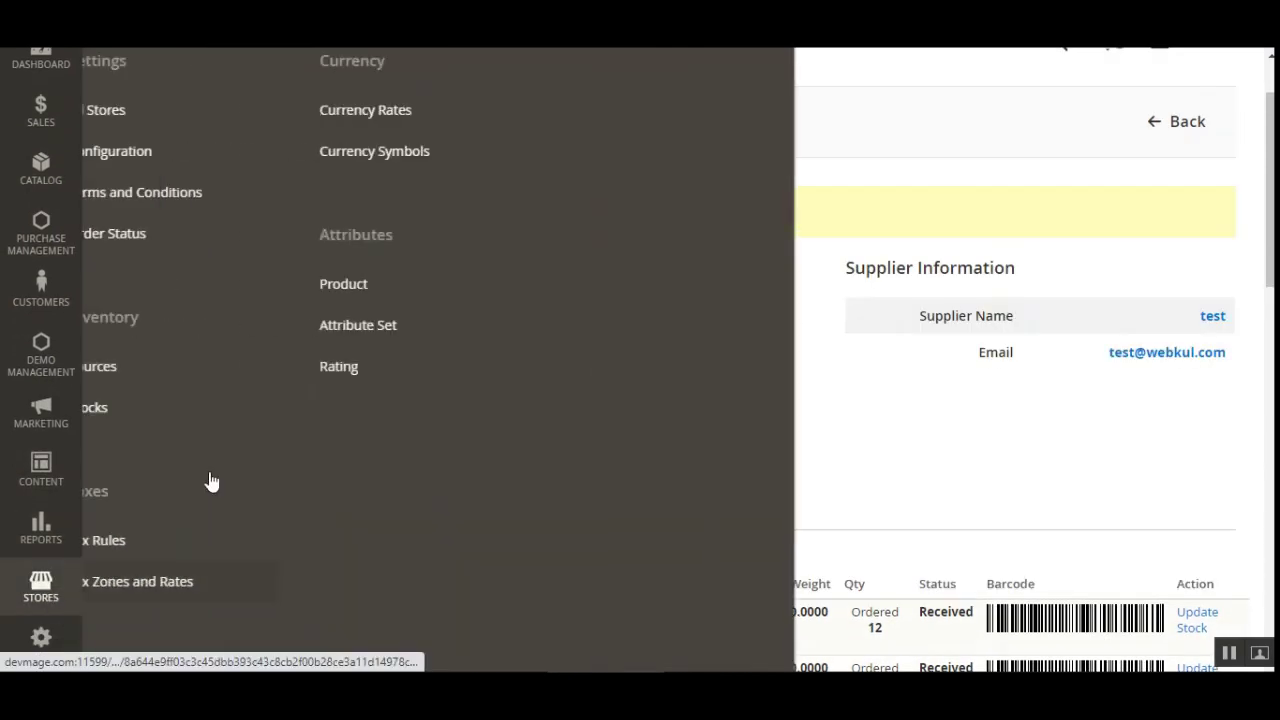
left_click(166, 168)
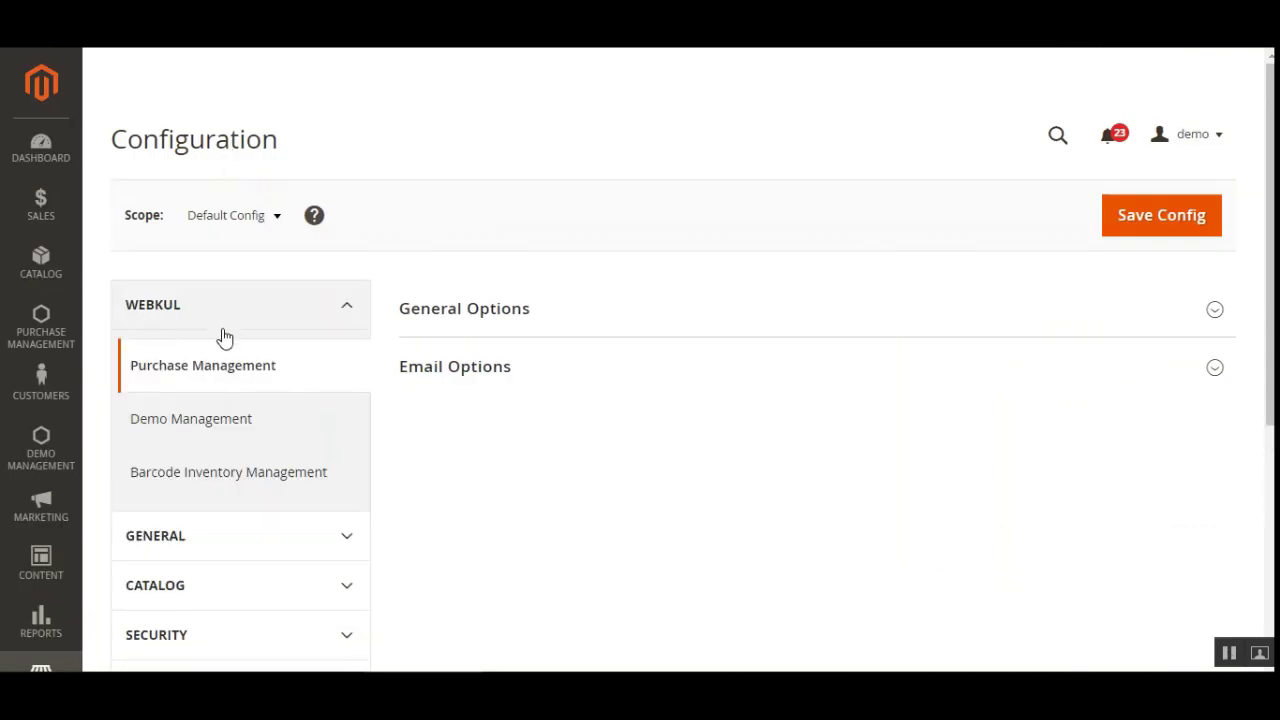
left_click(171, 486)
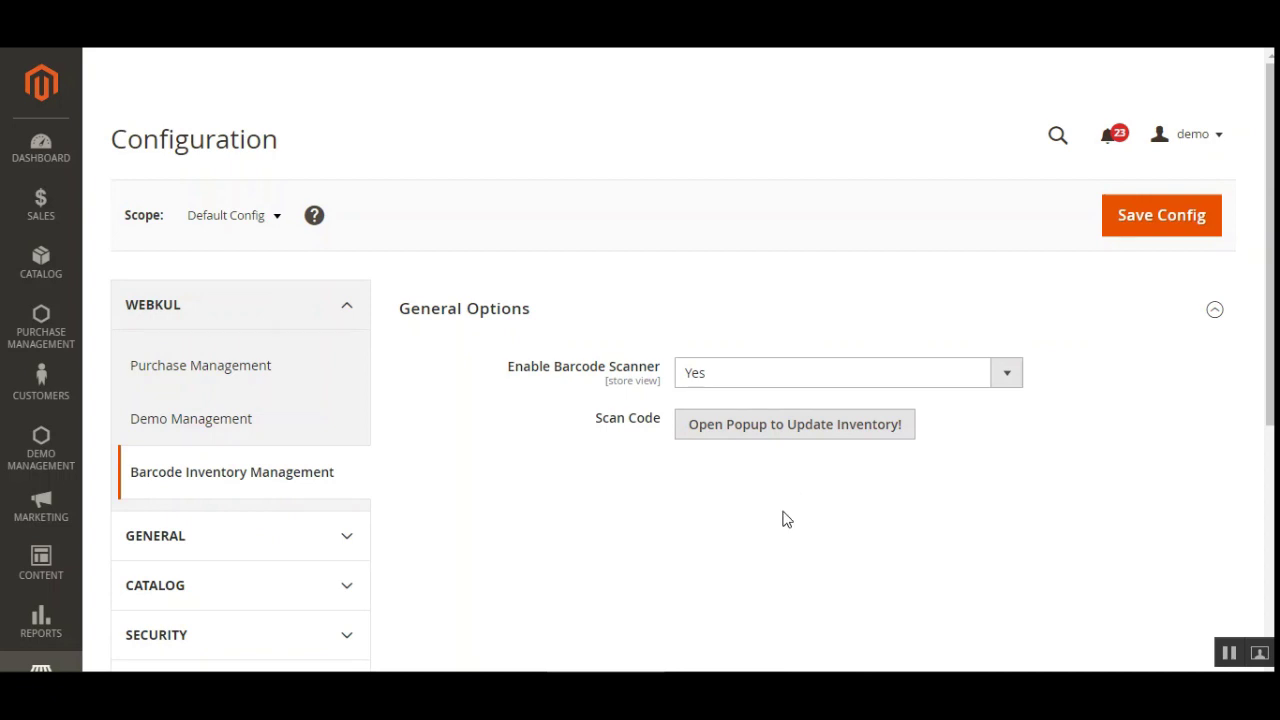
left_click(817, 430)
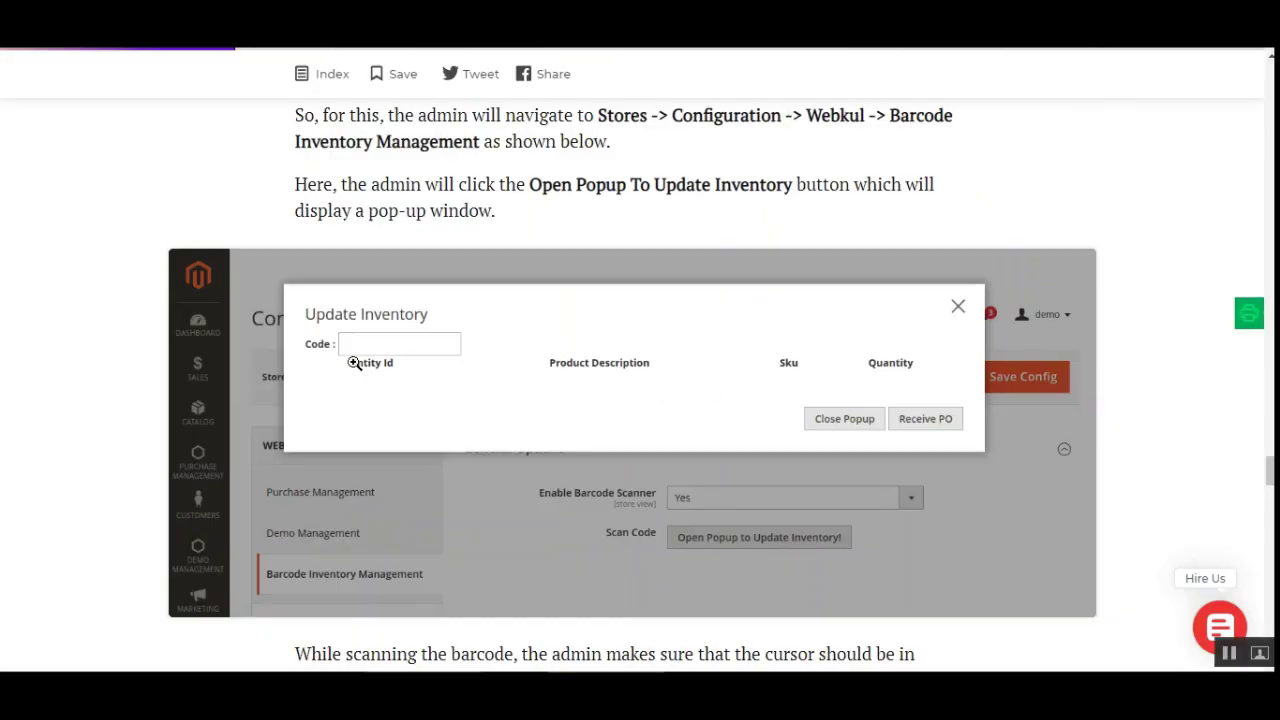
Step: Read the user guide's section on scanning barcodes into the Code field, and close the Update Inventory popup
scroll(640, 360, "down", 2)
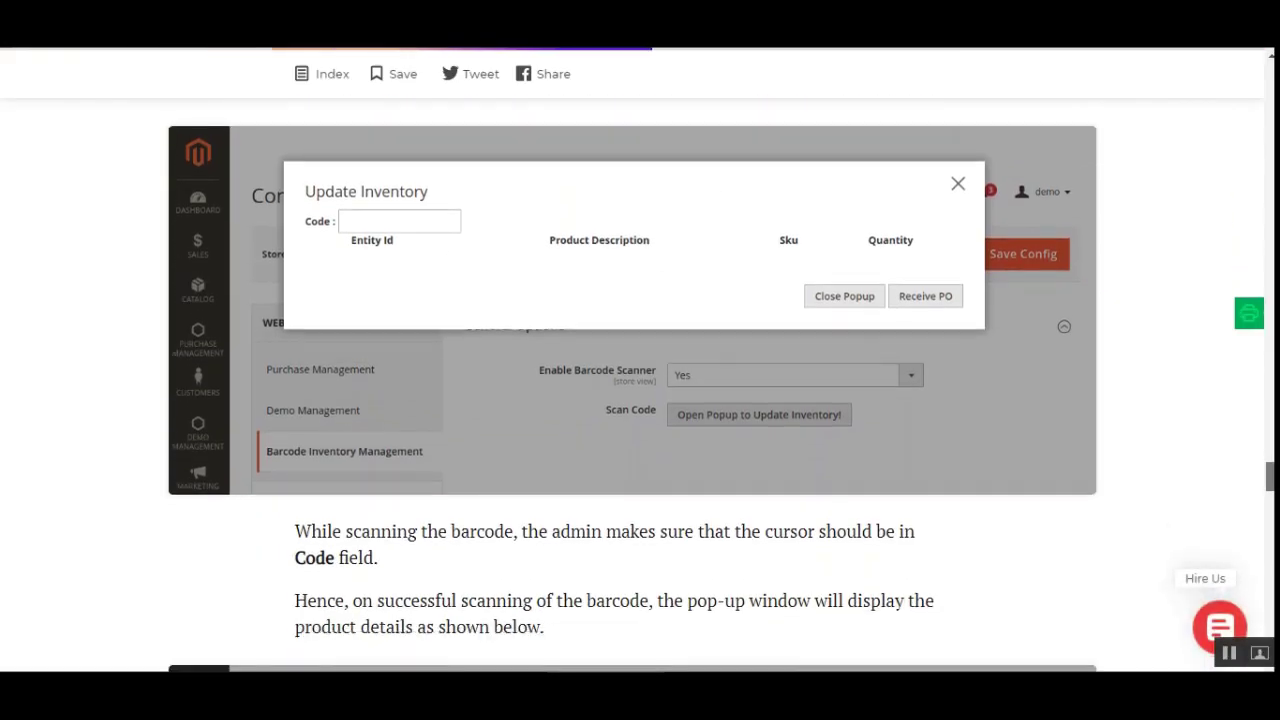
scroll(640, 360, "down", 3)
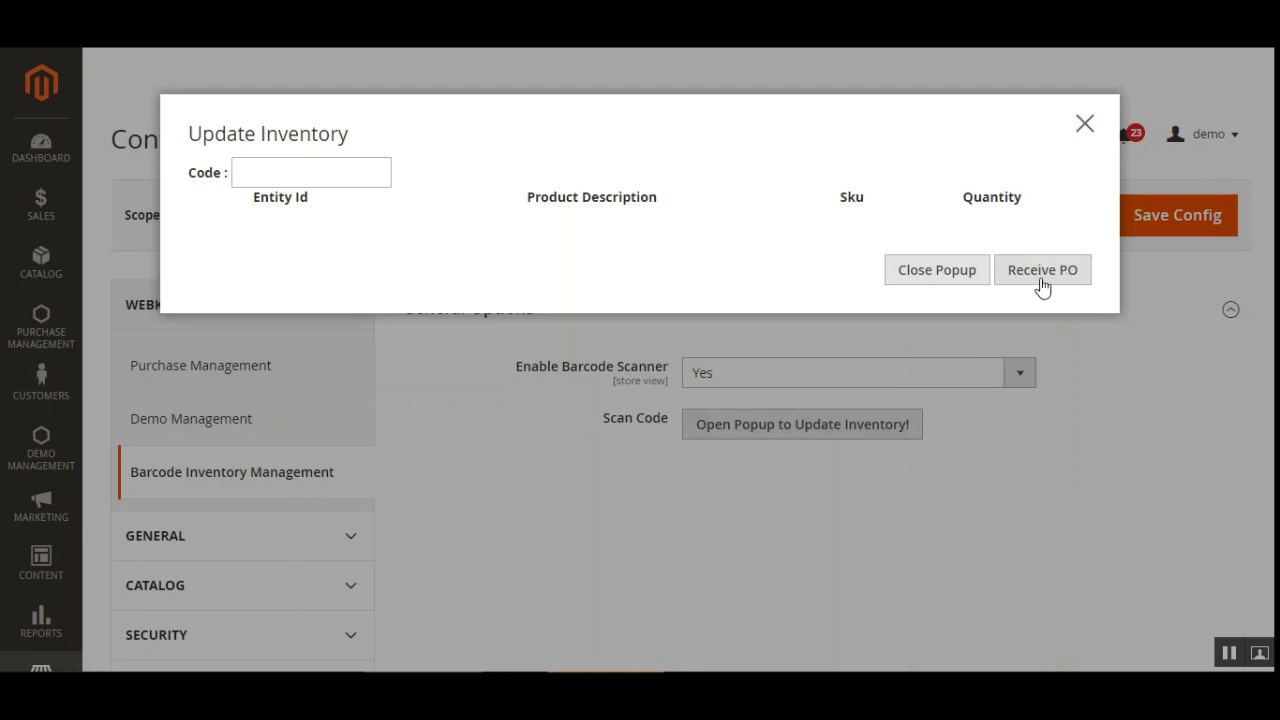
left_click(1071, 134)
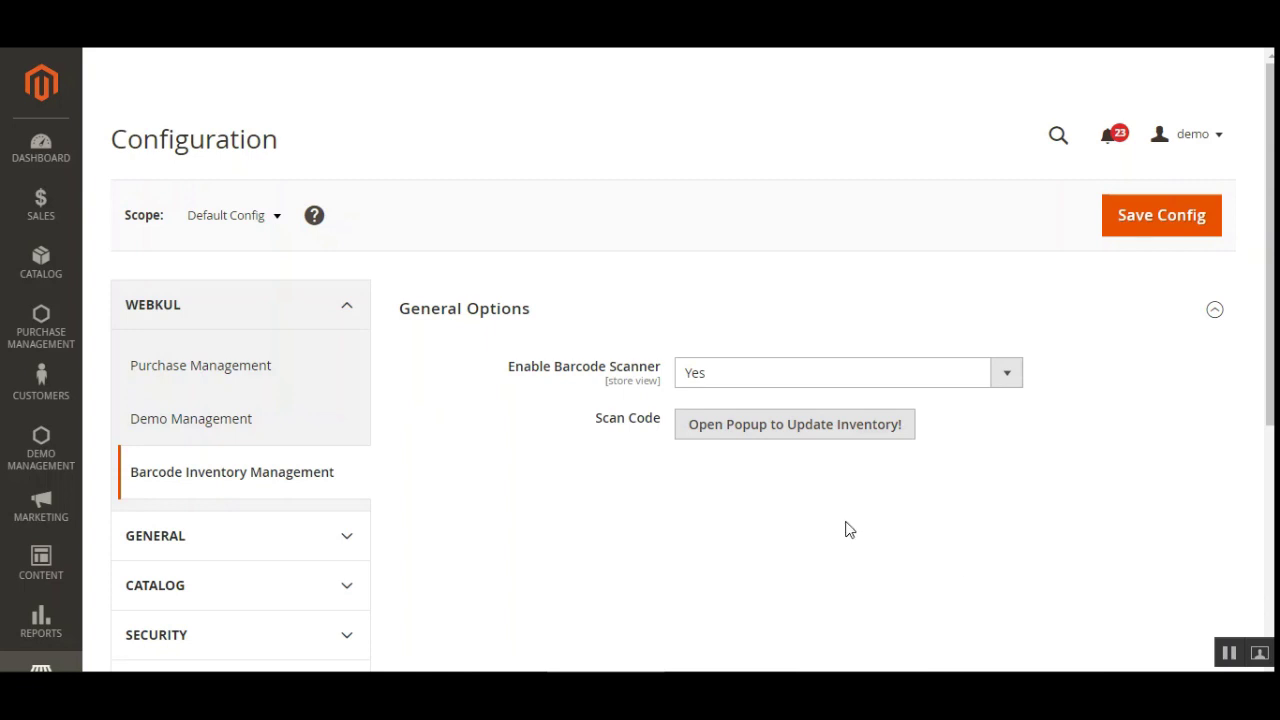
Step: Return to Incoming Shipments in Purchase Management and open the shipment with the Ready To Receive status
left_click(60, 338)
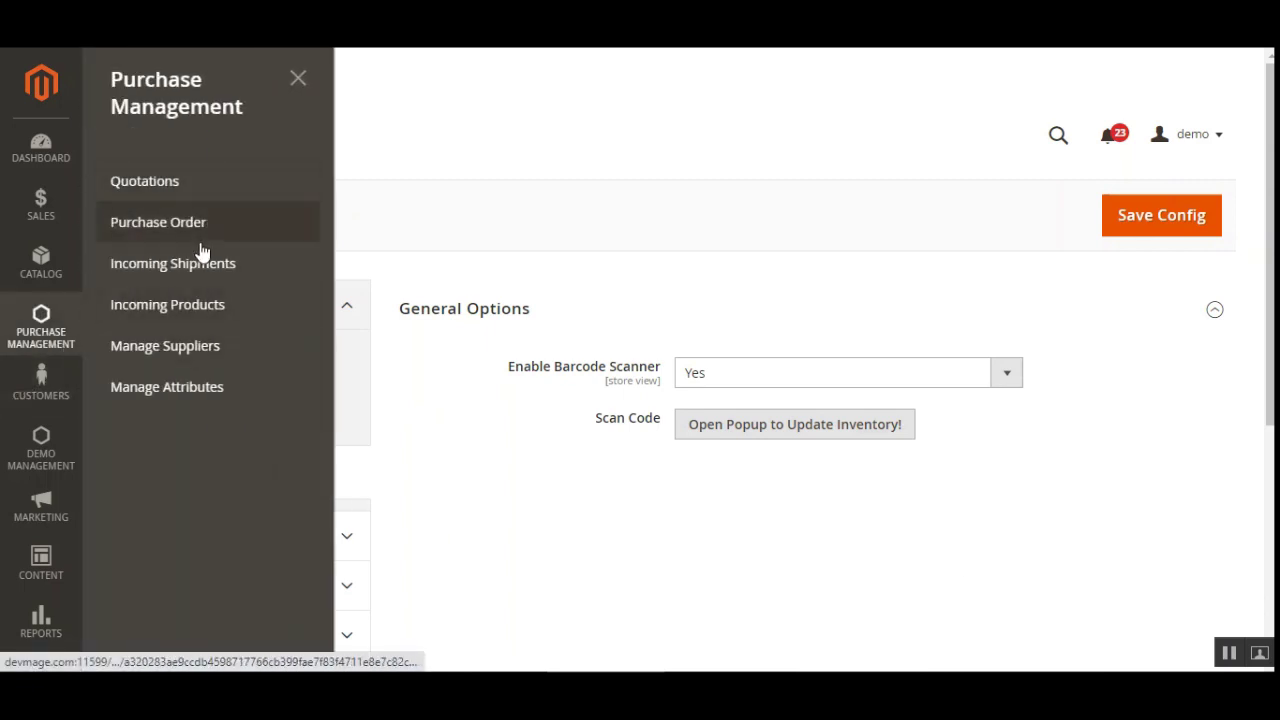
left_click(222, 268)
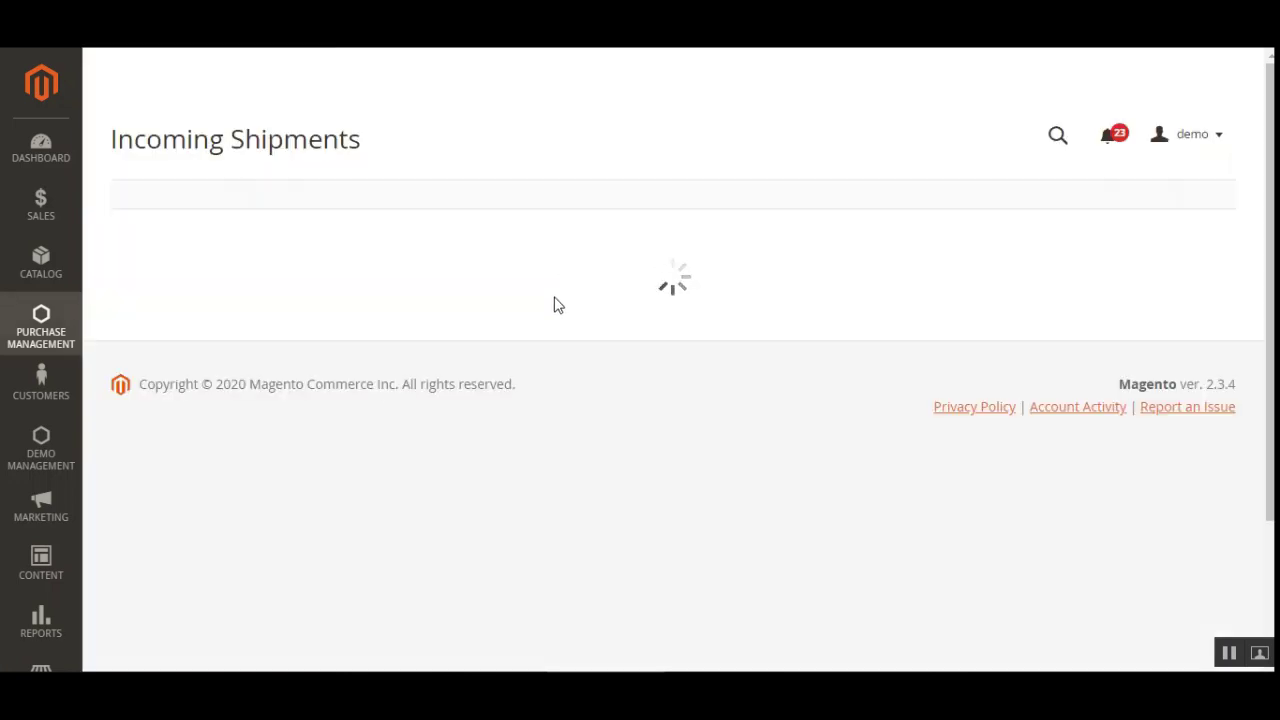
scroll(1210, 462, "down", 1)
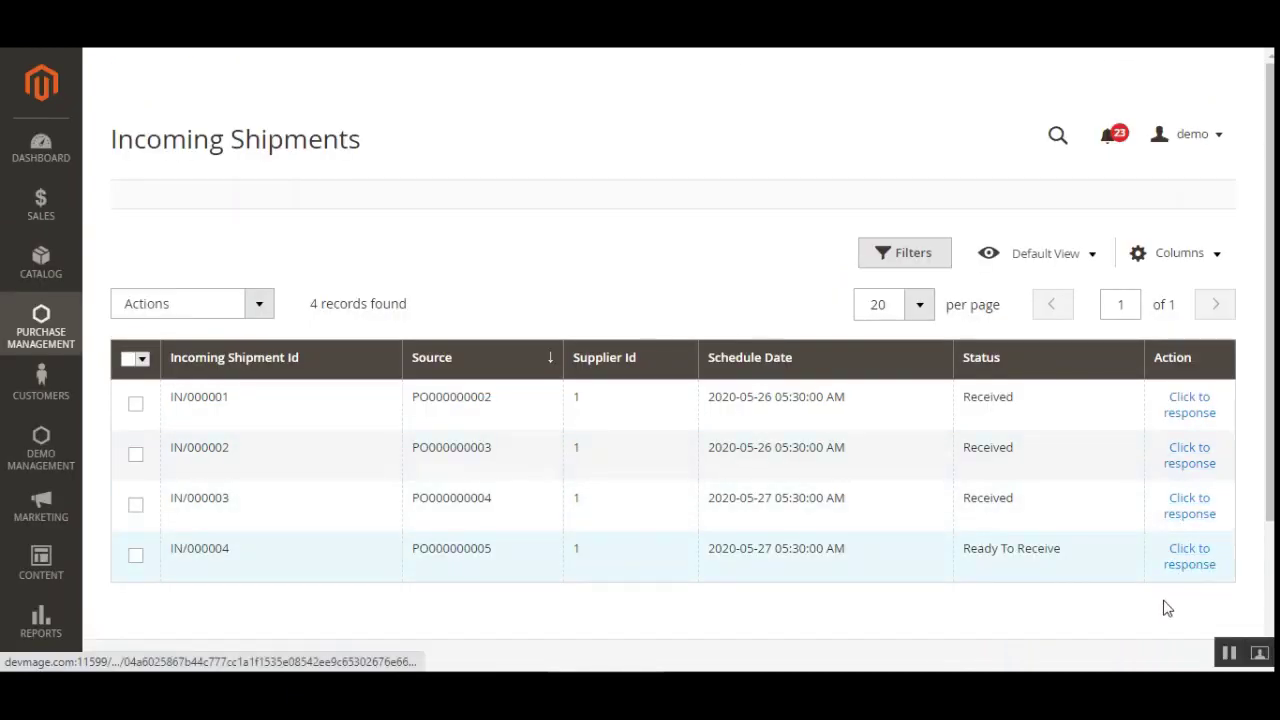
left_click(1188, 568)
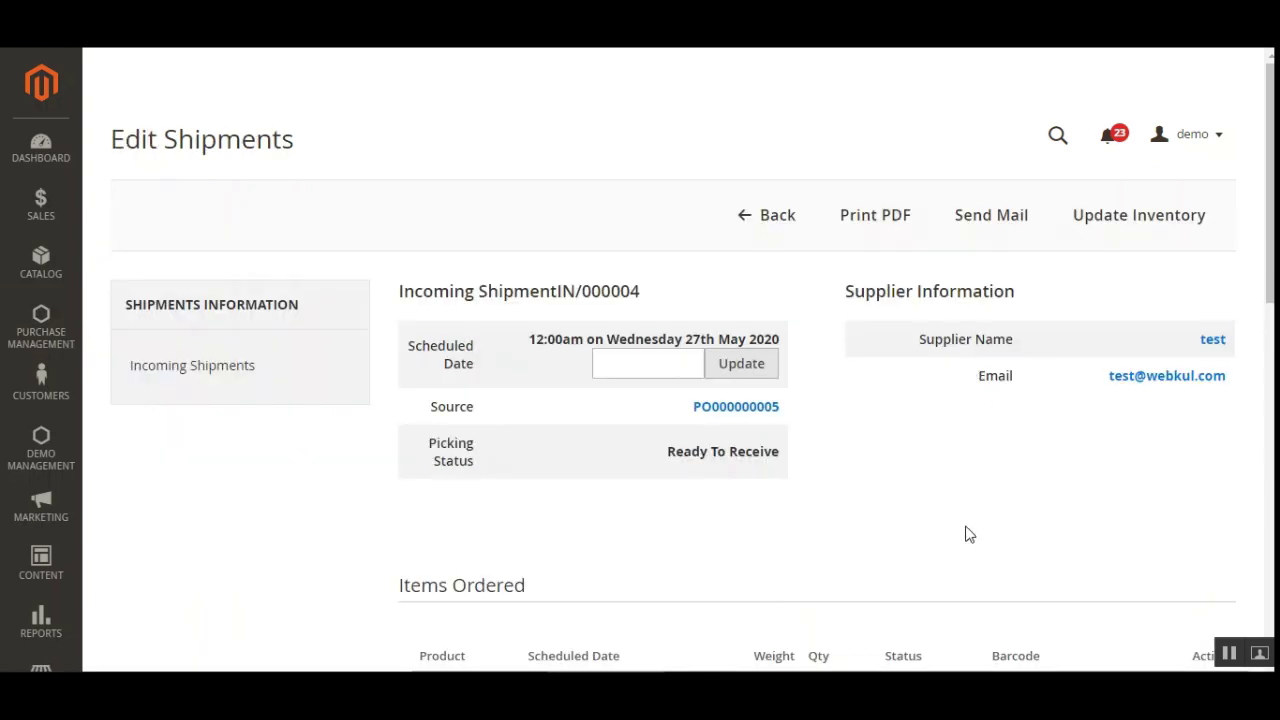
Step: Examine the shipment's details, available page actions, and the status and barcode of each ordered item
scroll(680, 360, "down", 2)
scroll(680, 360, "up", 3)
scroll(584, 278, "up", 2)
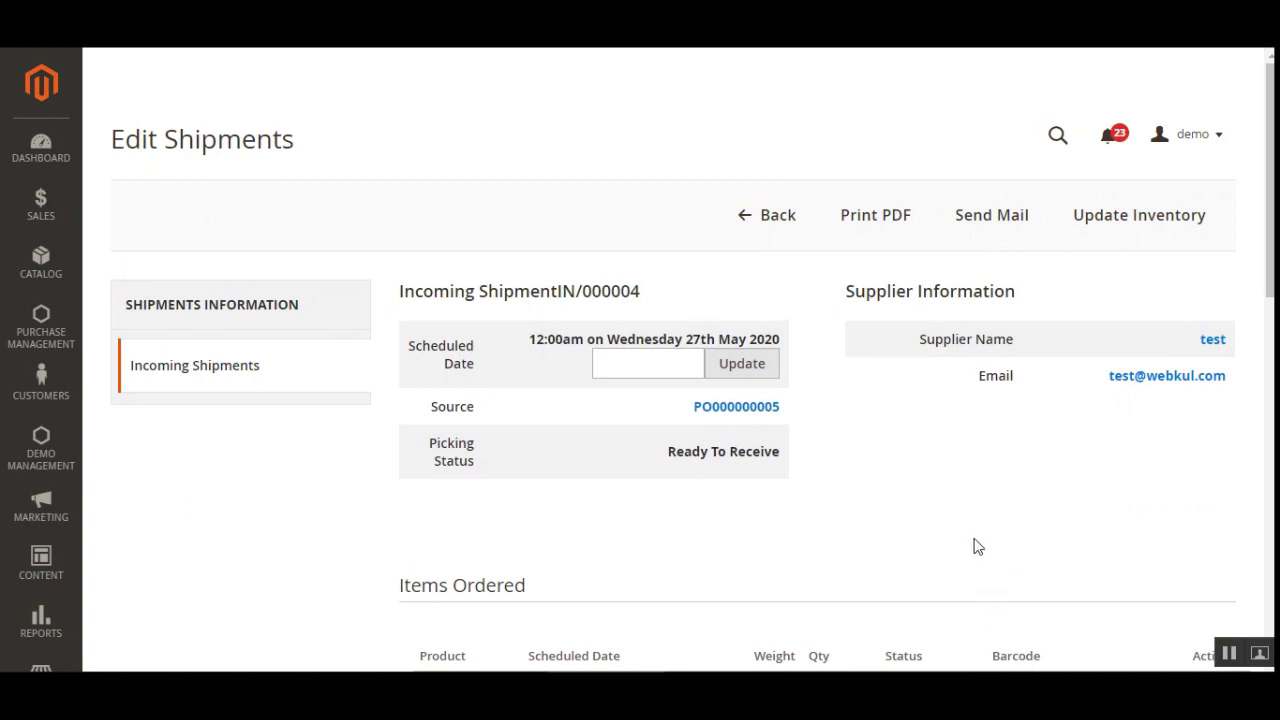
left_click_drag(1270, 250, 1270, 369)
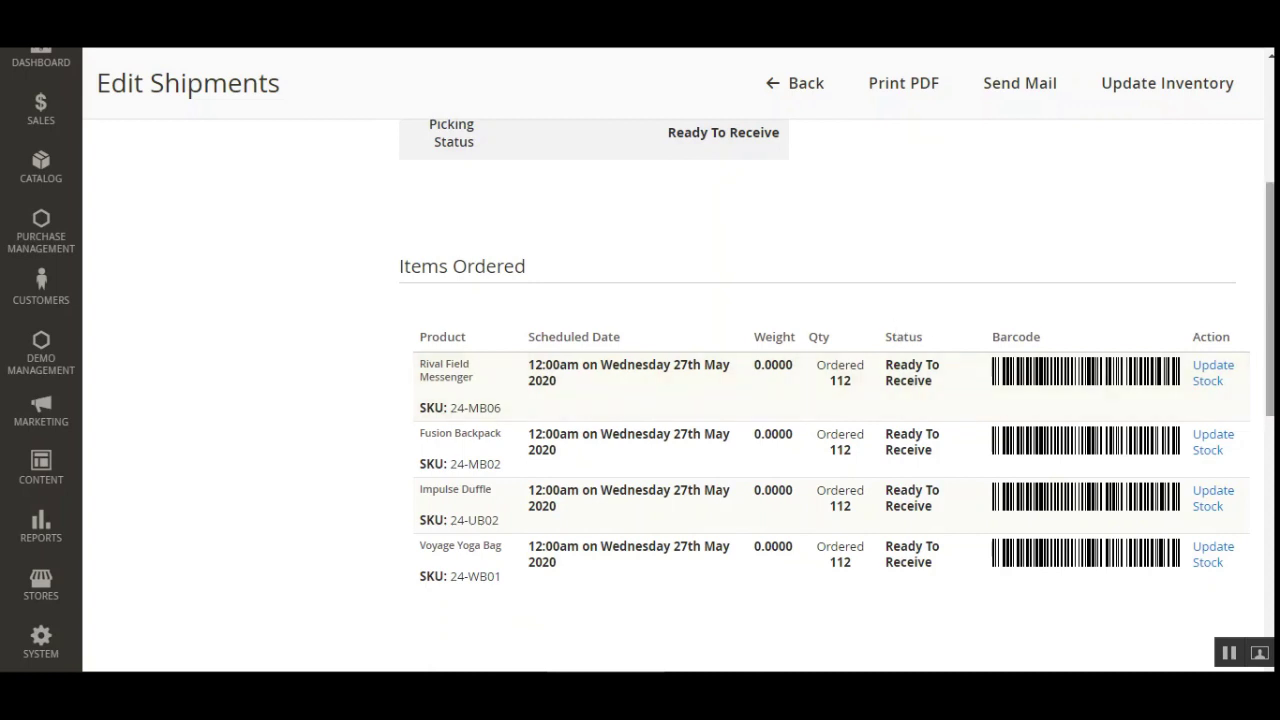
left_click_drag(1270, 300, 1270, 273)
scroll(1250, 255, "up", 3)
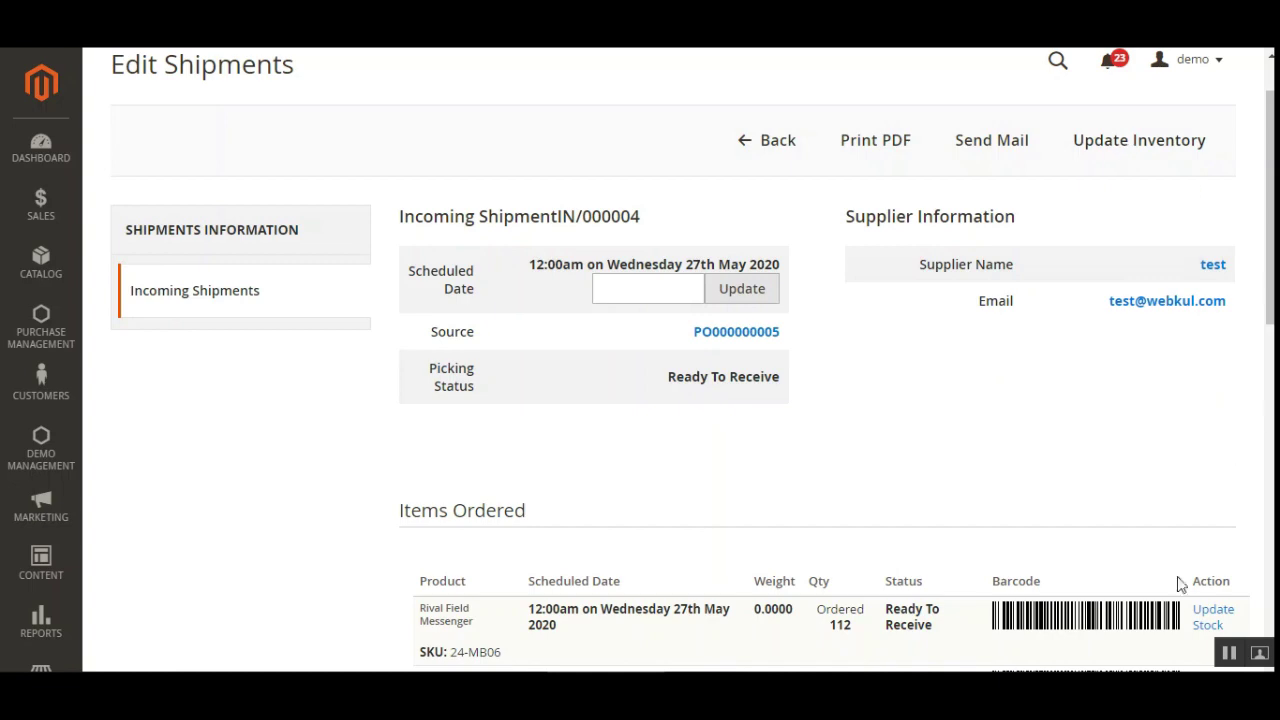
scroll(1270, 300, "down", 4)
scroll(693, 360, "up", 4)
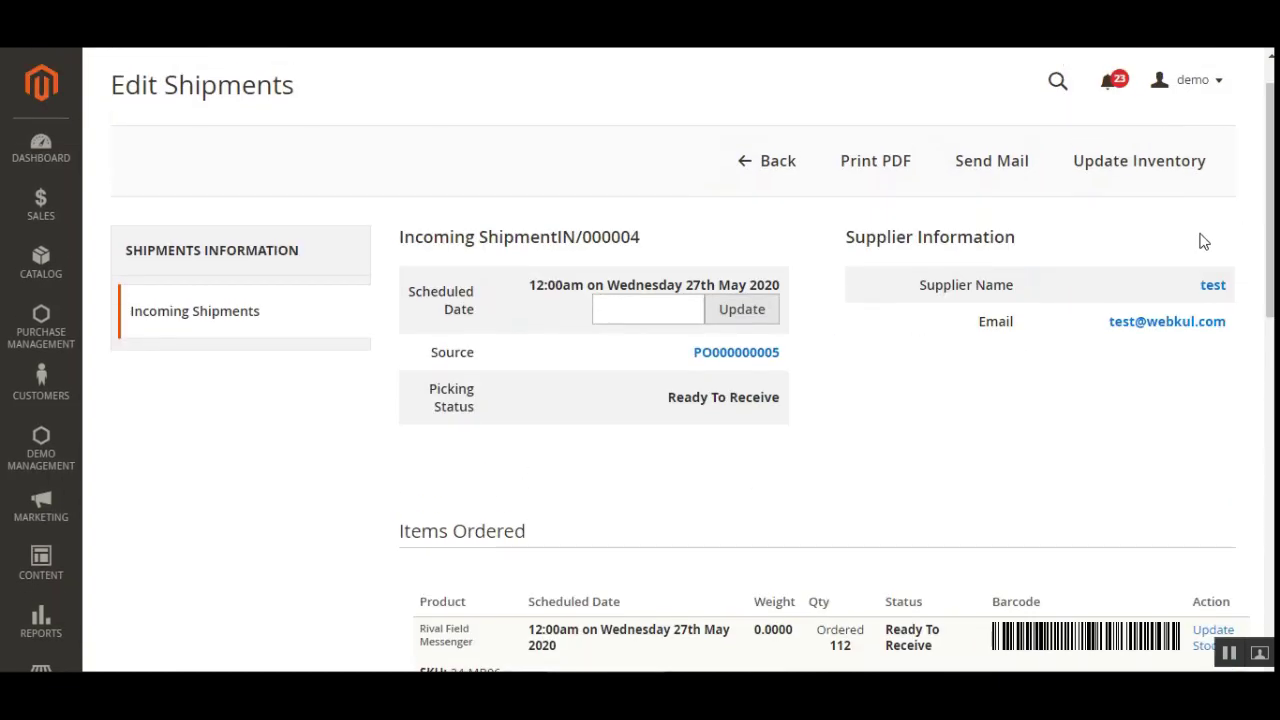
scroll(884, 110, "down", 1)
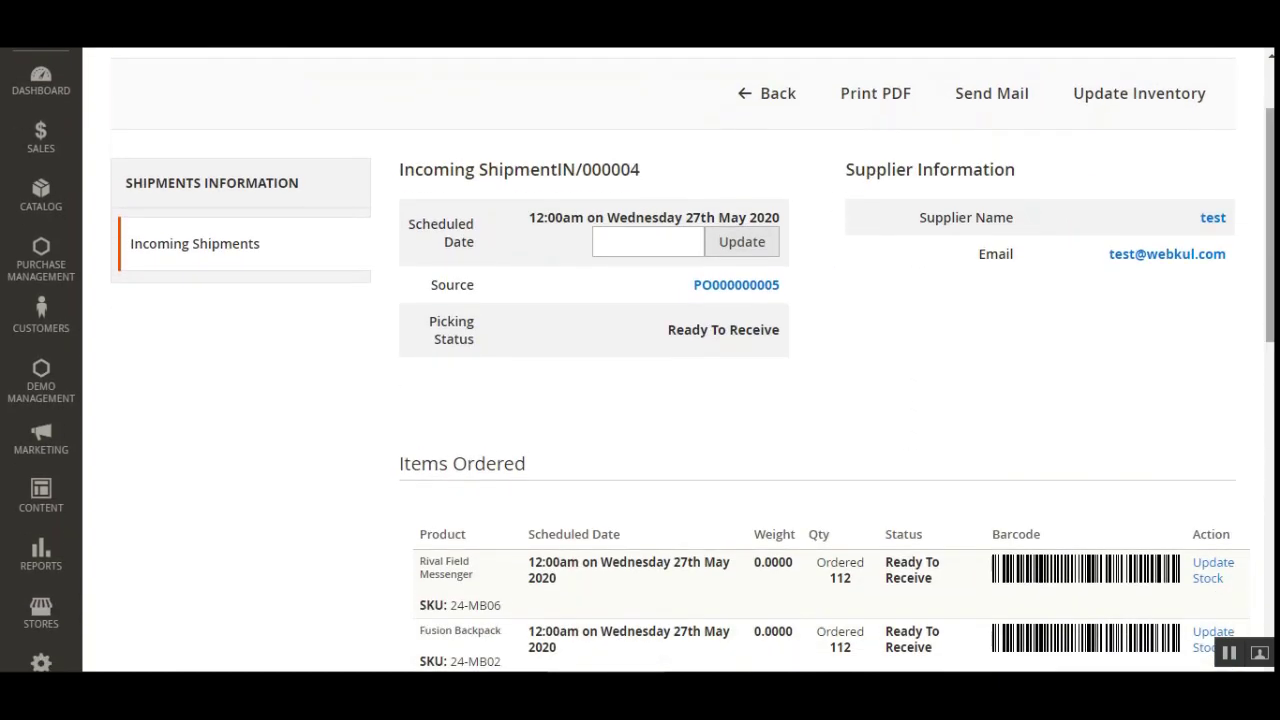
Step: Print the shipment as a PDF and open the downloaded file to review the ordered items and their barcodes
left_click(884, 106)
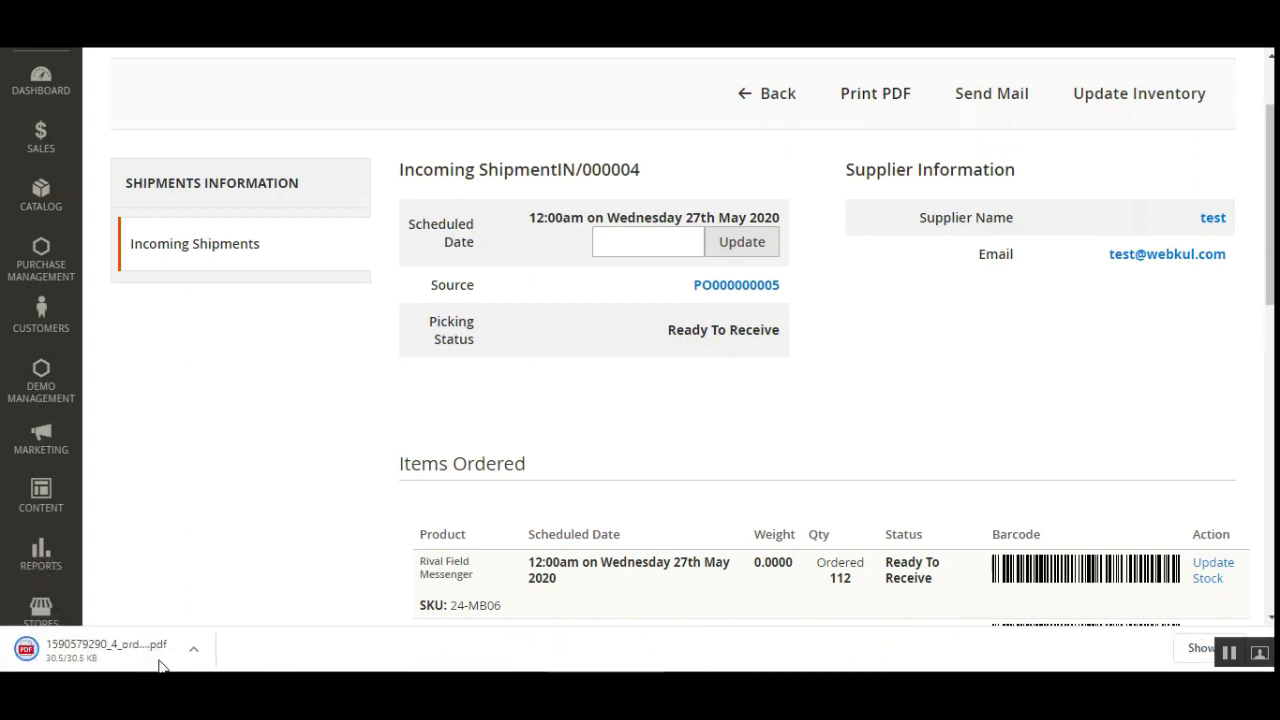
left_click(129, 652)
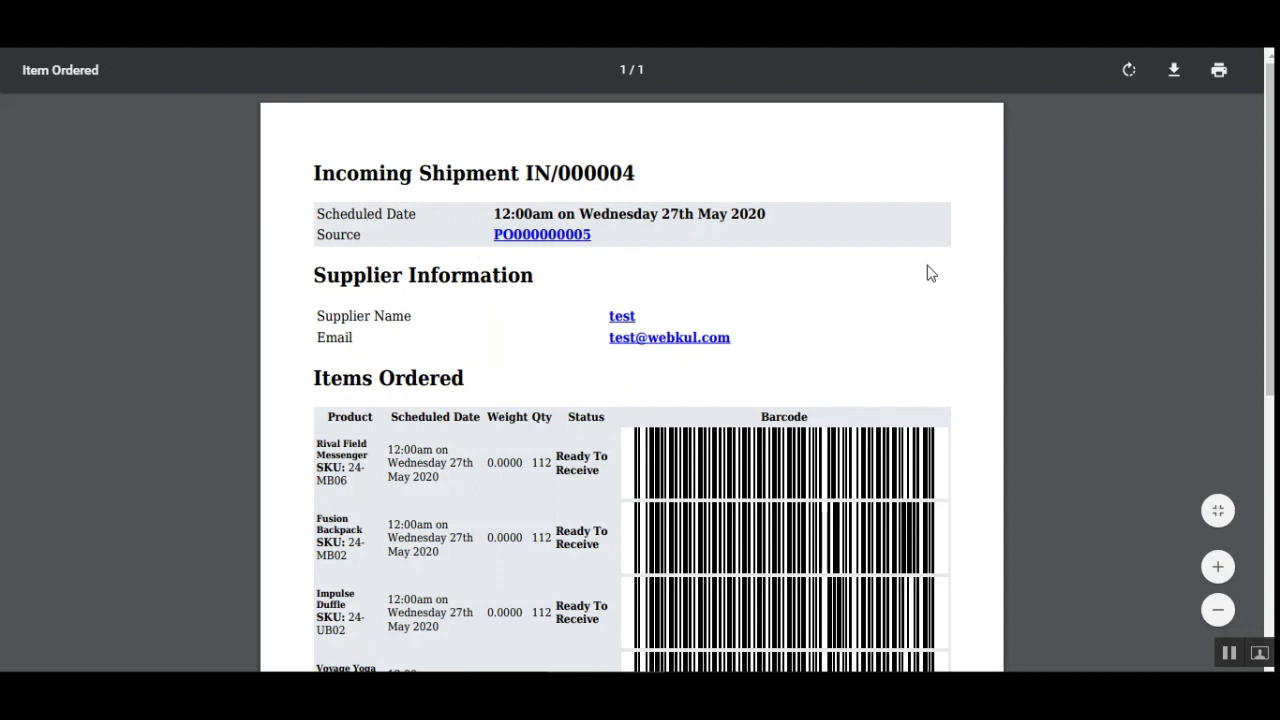
scroll(930, 275, "down", 2)
scroll(930, 275, "up", 1)
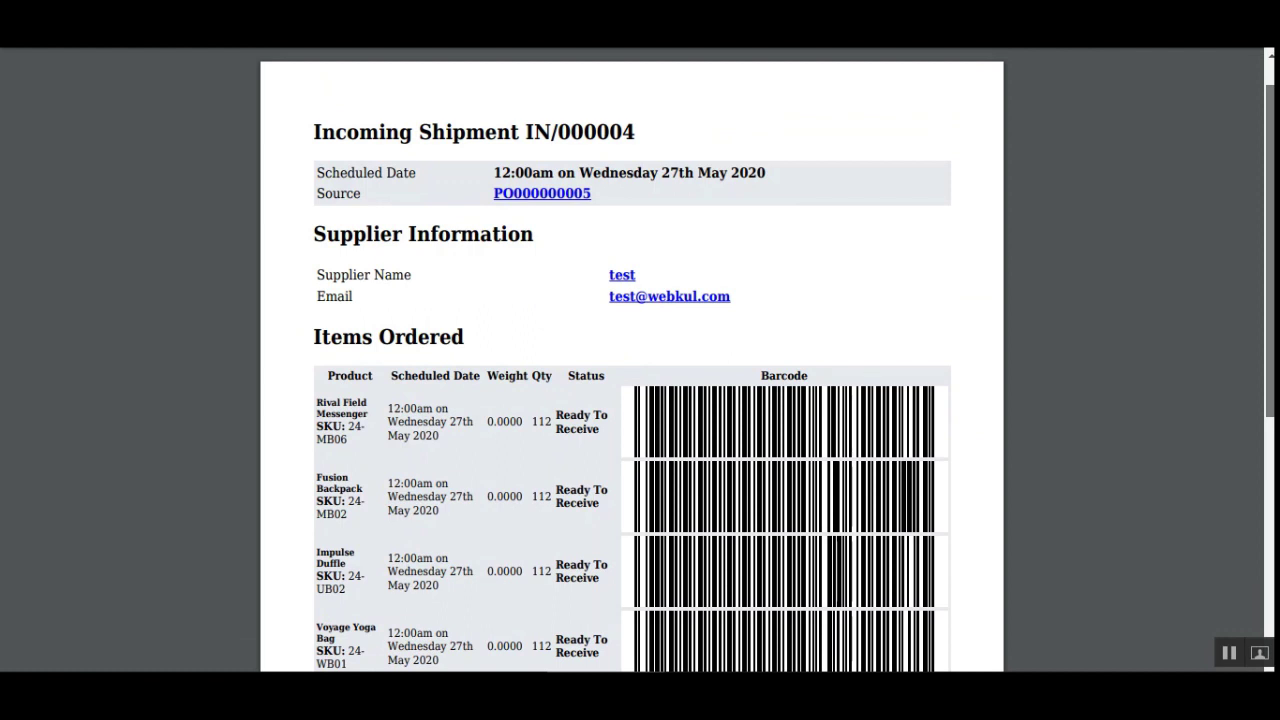
scroll(494, 110, "down", 1)
scroll(494, 110, "down", 1)
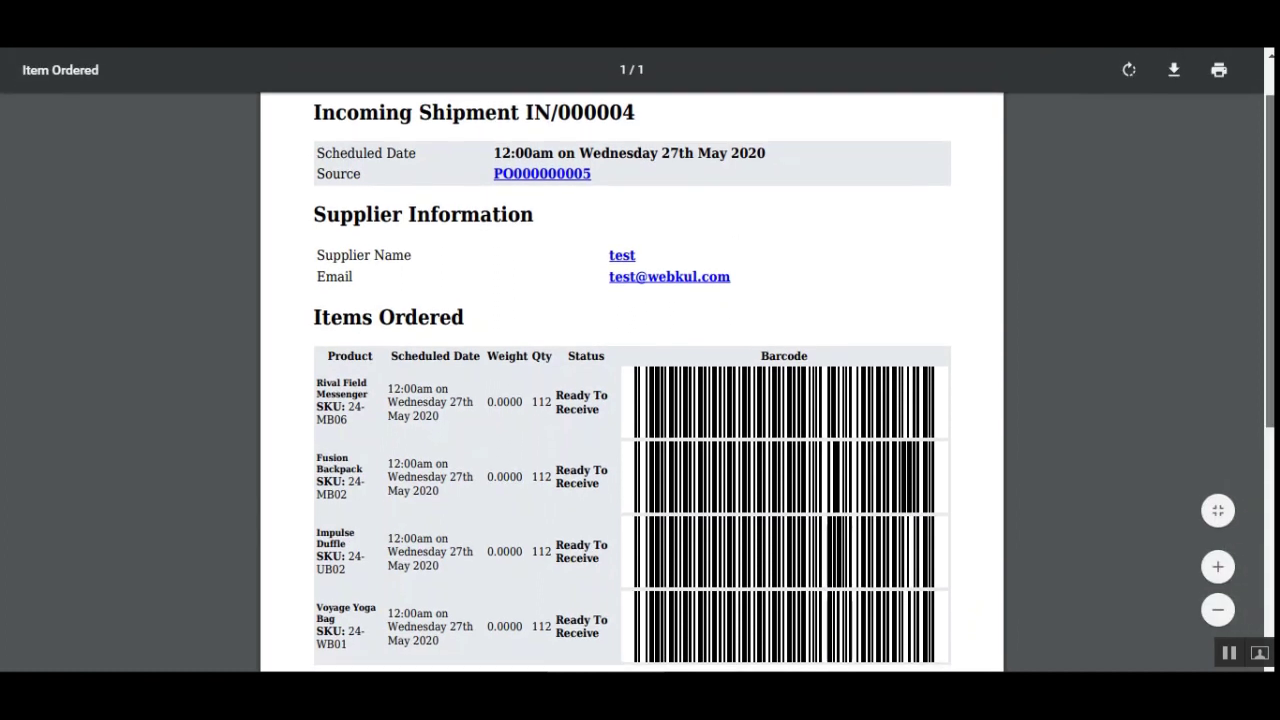
scroll(494, 110, "down", 2)
scroll(640, 380, "down", 1)
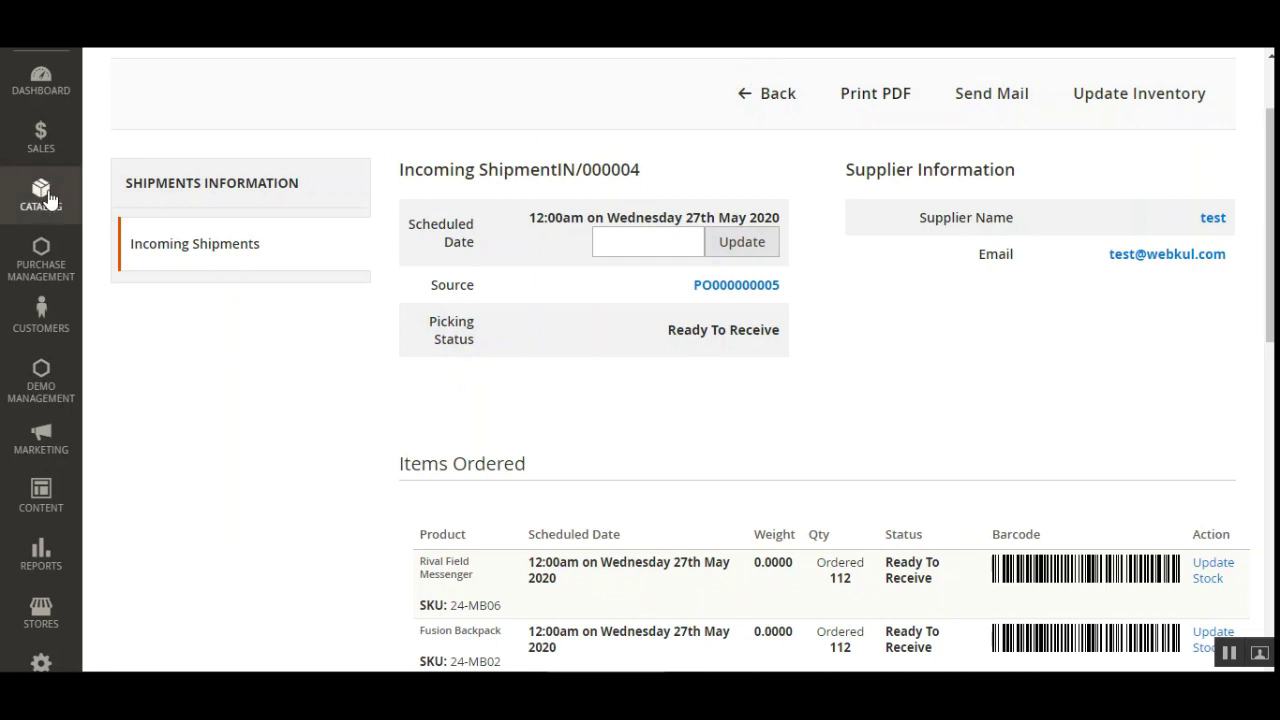
Step: Return to the Incoming Shipments list, select all shipments and print them as a PDF
left_click(756, 112)
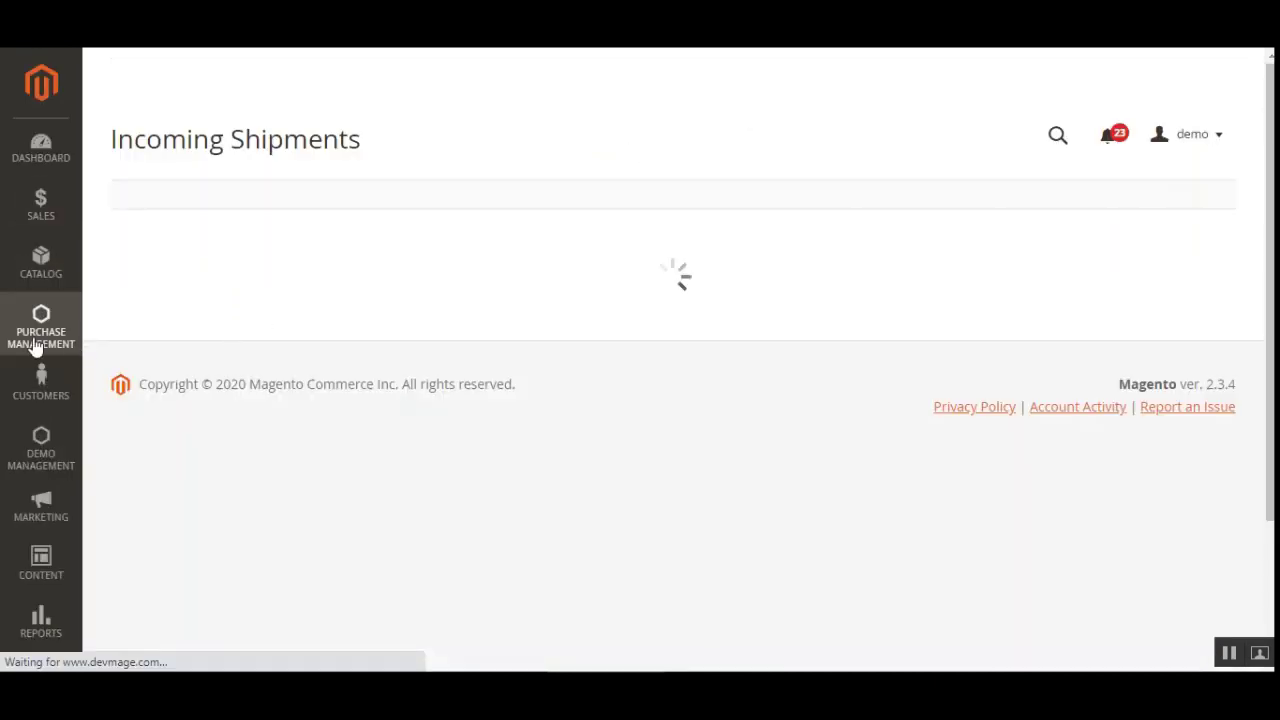
left_click(35, 340)
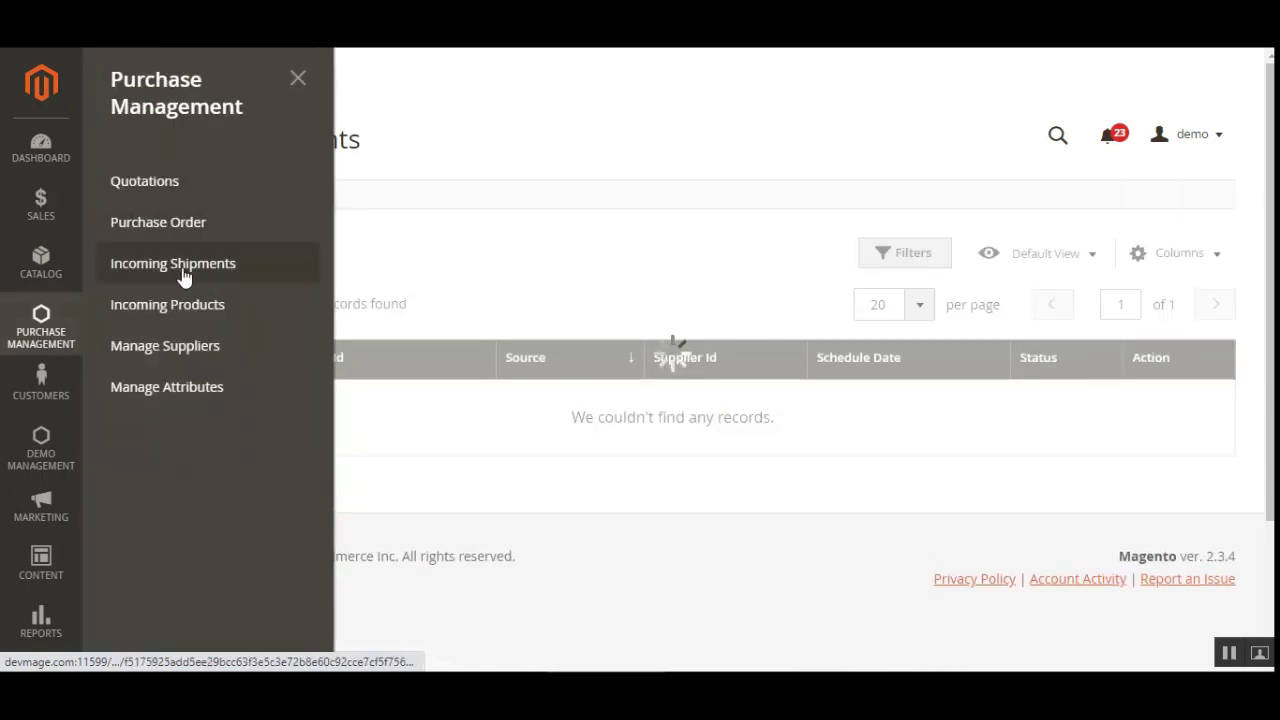
left_click(535, 261)
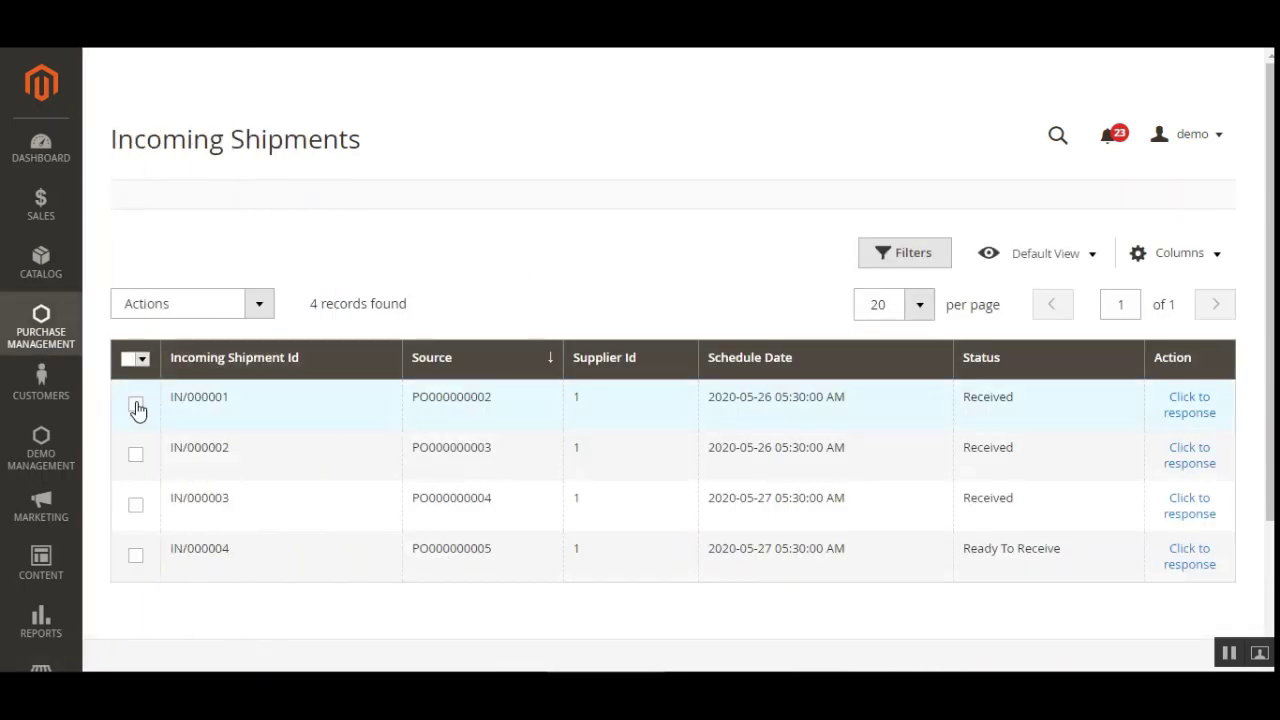
left_click(131, 364)
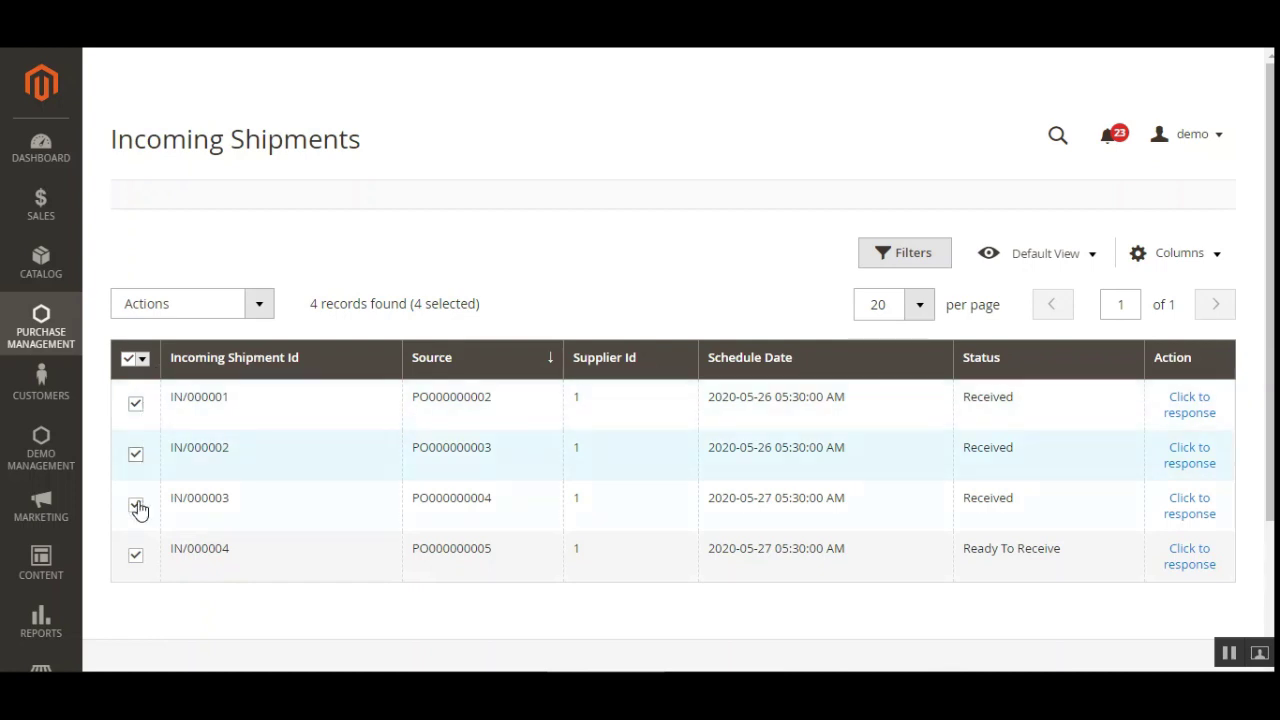
left_click(258, 304)
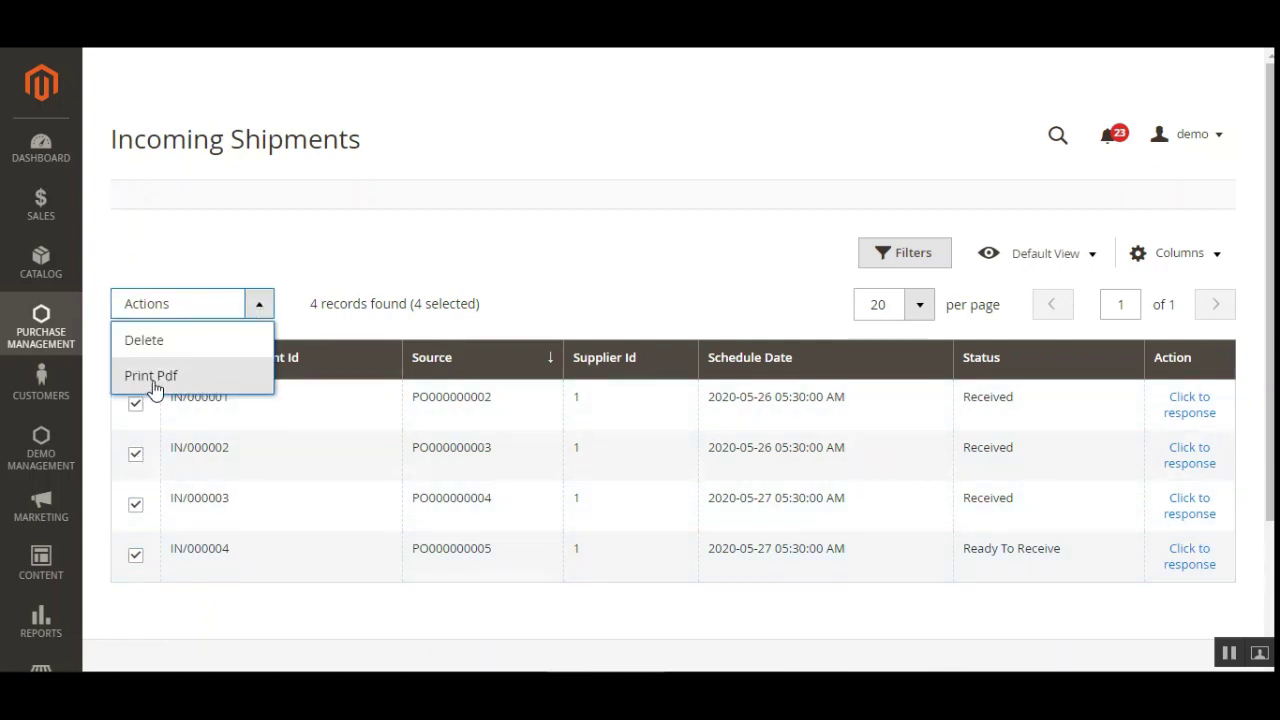
left_click(197, 385)
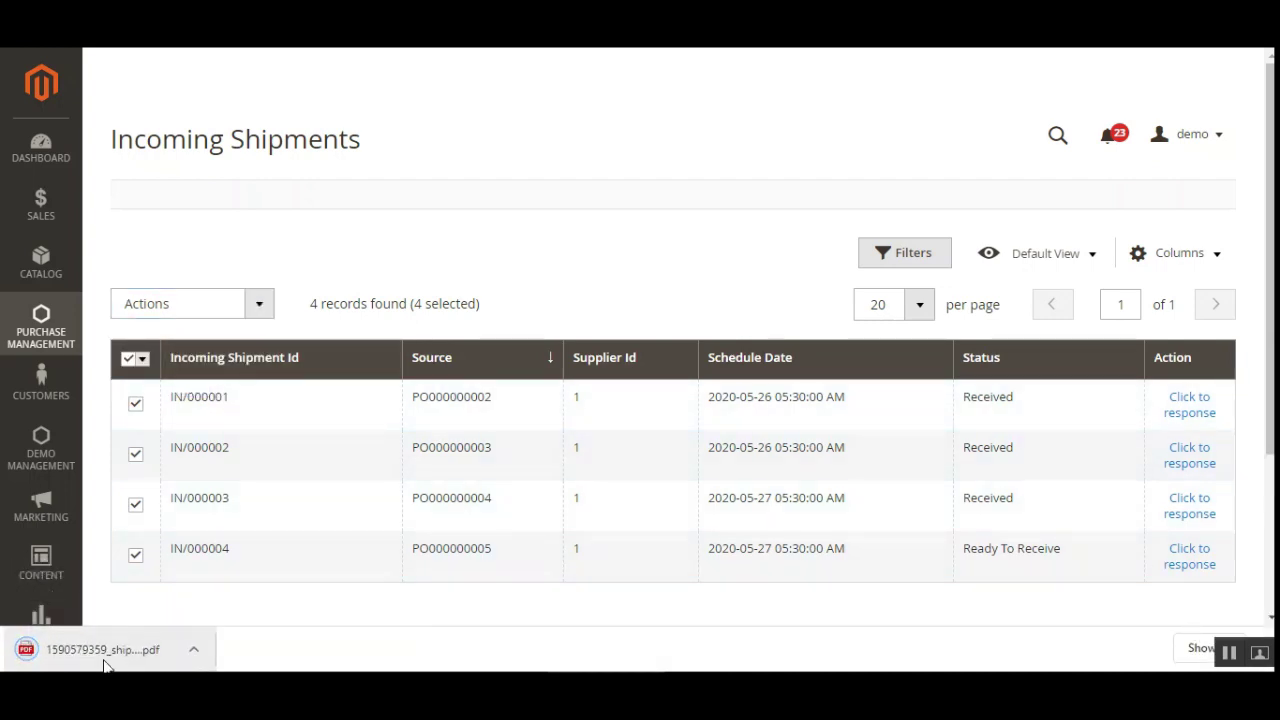
Step: Open the downloaded bulk shipments PDF, review its supplier information, ordered items and barcodes, and close it
left_click(104, 650)
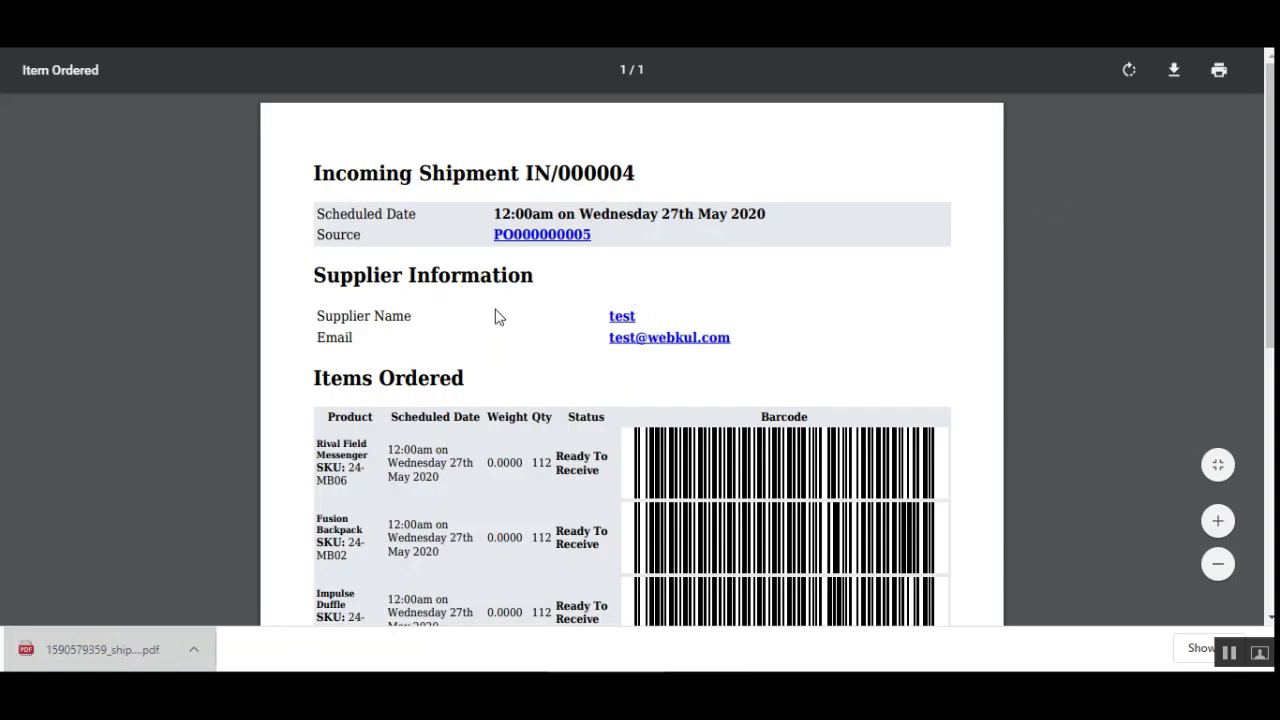
scroll(632, 380, "down", 4)
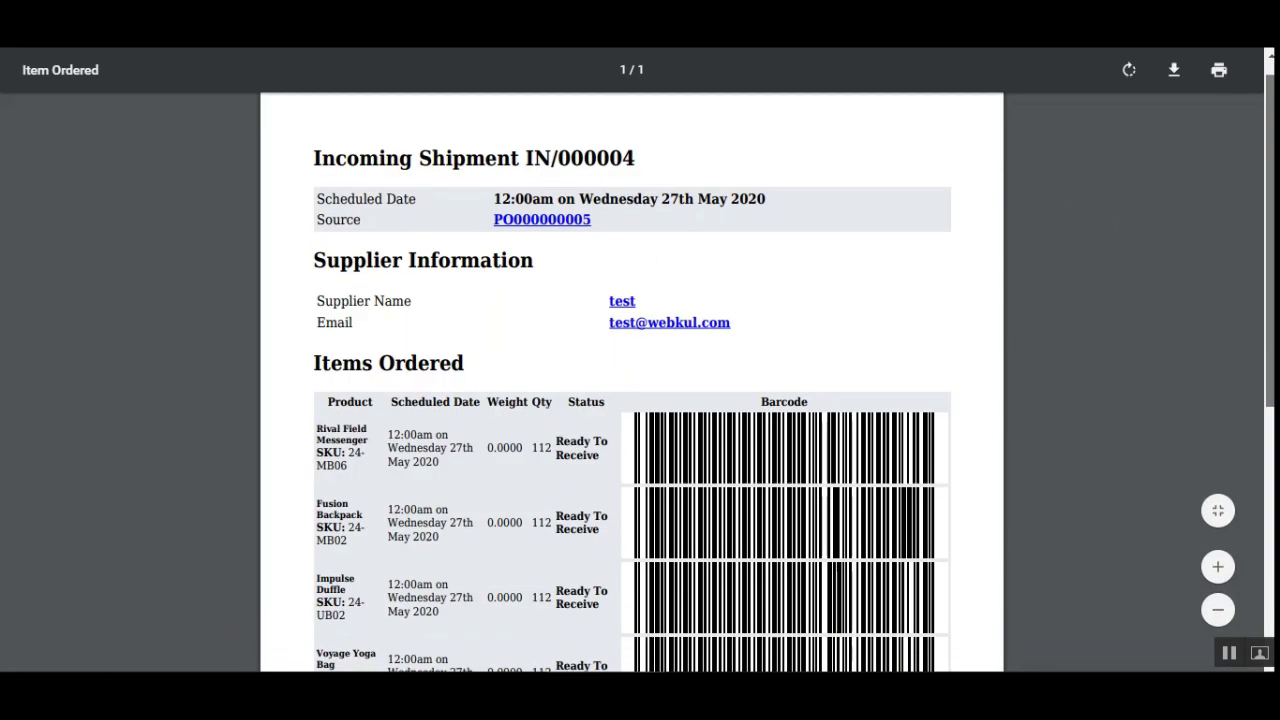
scroll(504, 192, "up", 4)
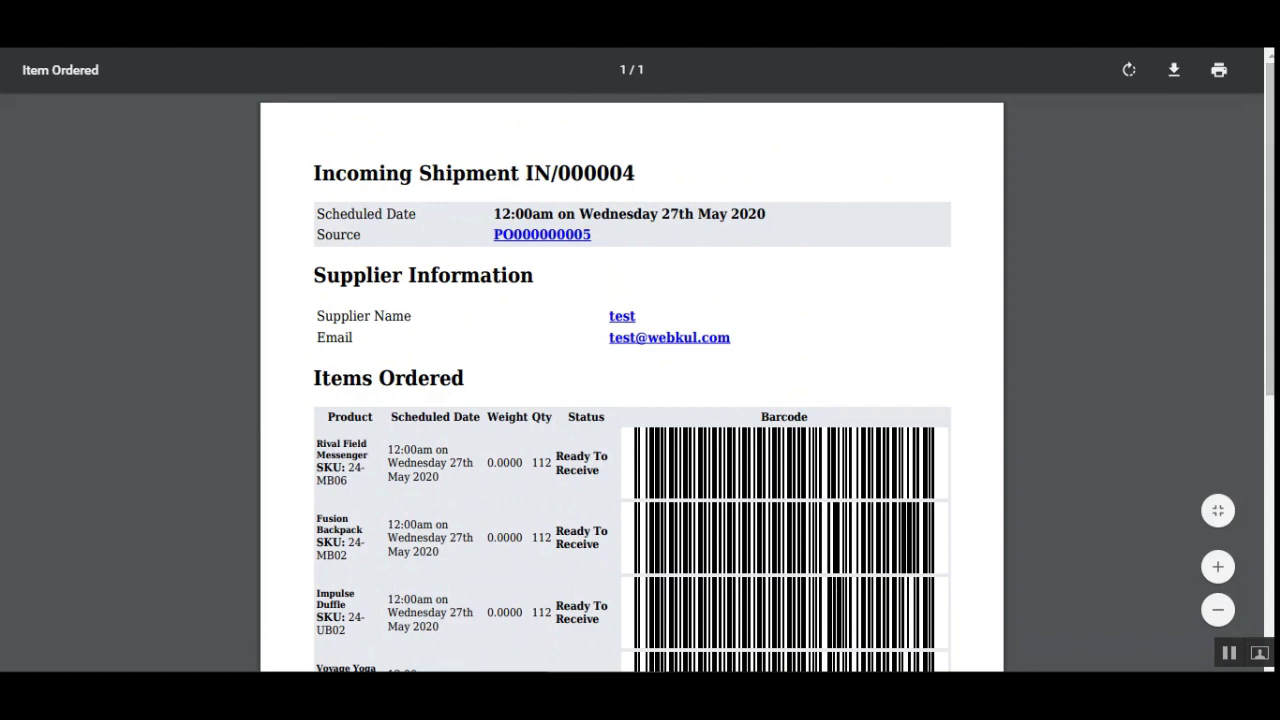
scroll(1120, 234, "down", 5)
scroll(1120, 234, "up", 5)
key("ctrl+w")
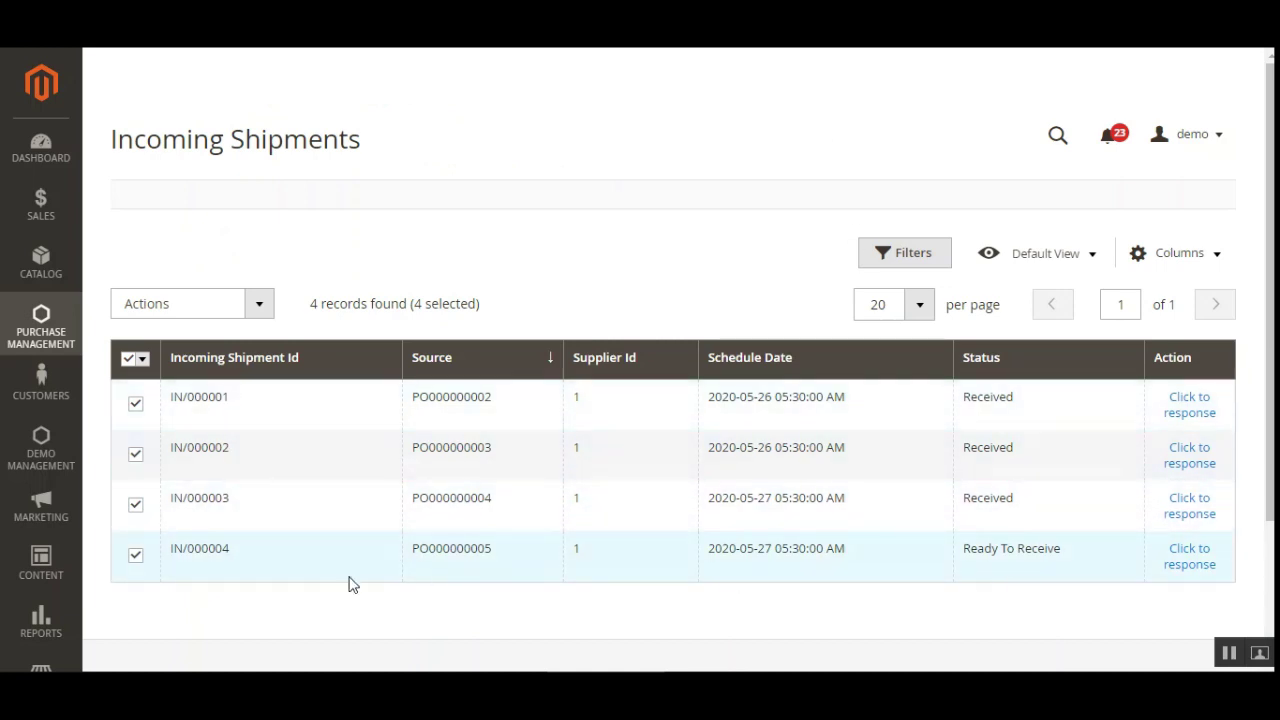
left_click_drag(1046, 554, 971, 603)
left_click(711, 543)
left_click(231, 312)
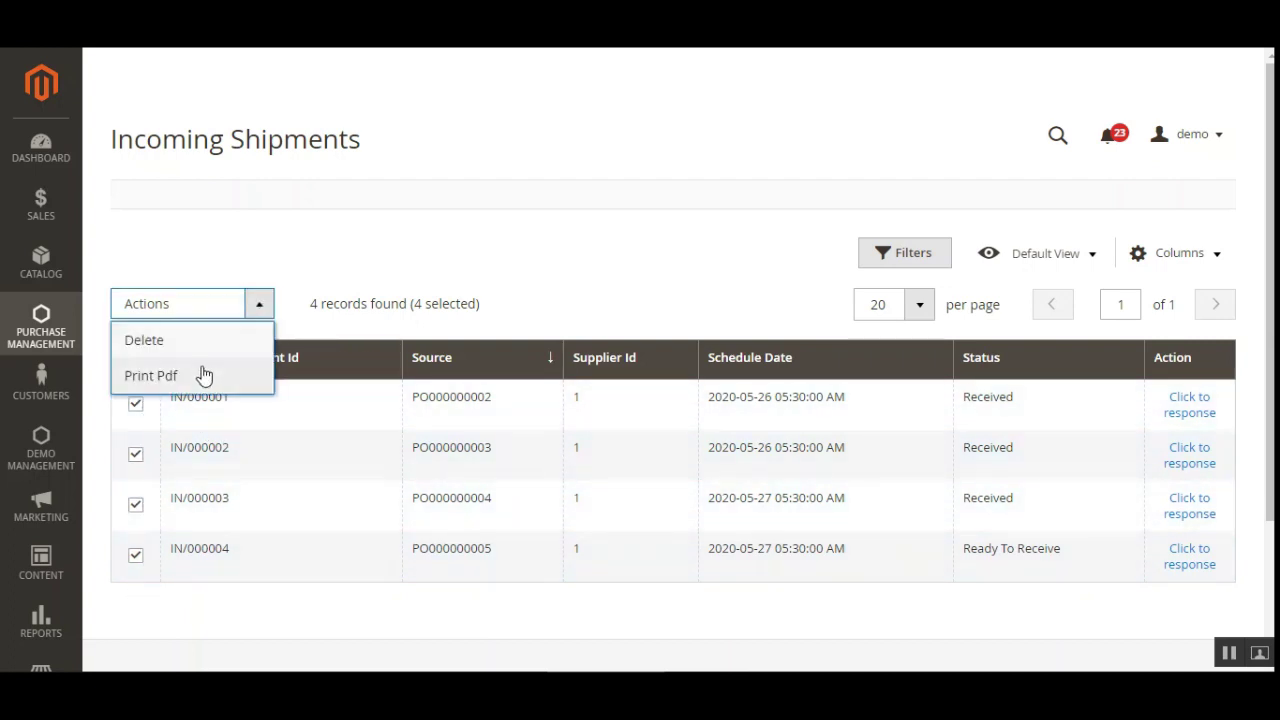
left_click(674, 260)
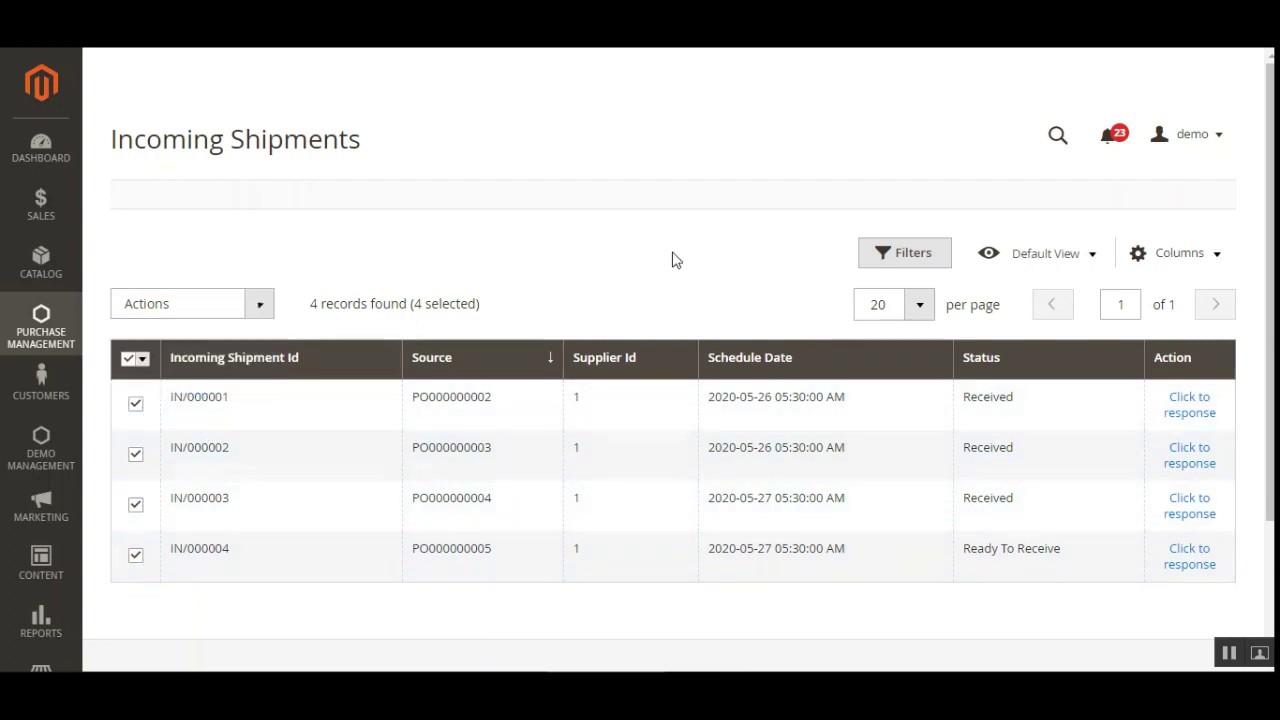